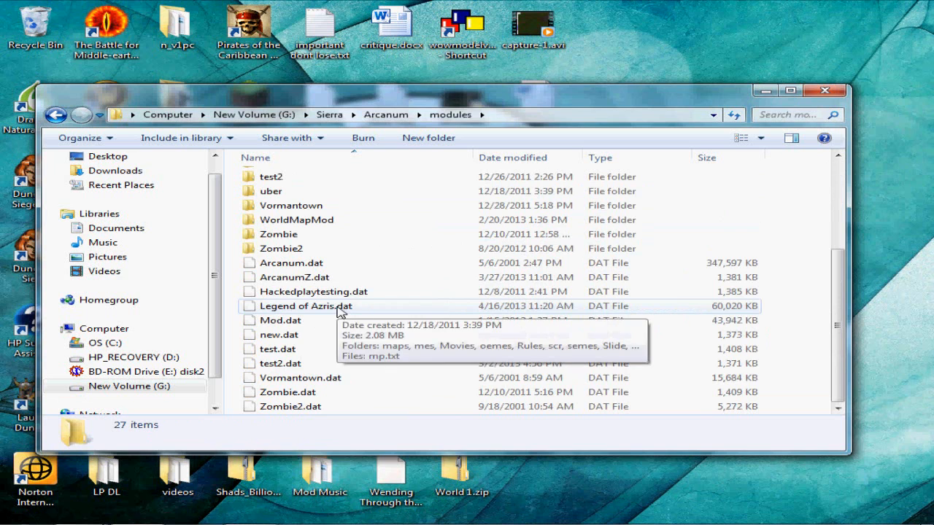
Step: Open the Legend of Azris module folder and go into its Sound and music subfolders
{"action": "scroll", "coordinate": [402, 344], "scroll_direction": "up", "scroll_amount": 4}
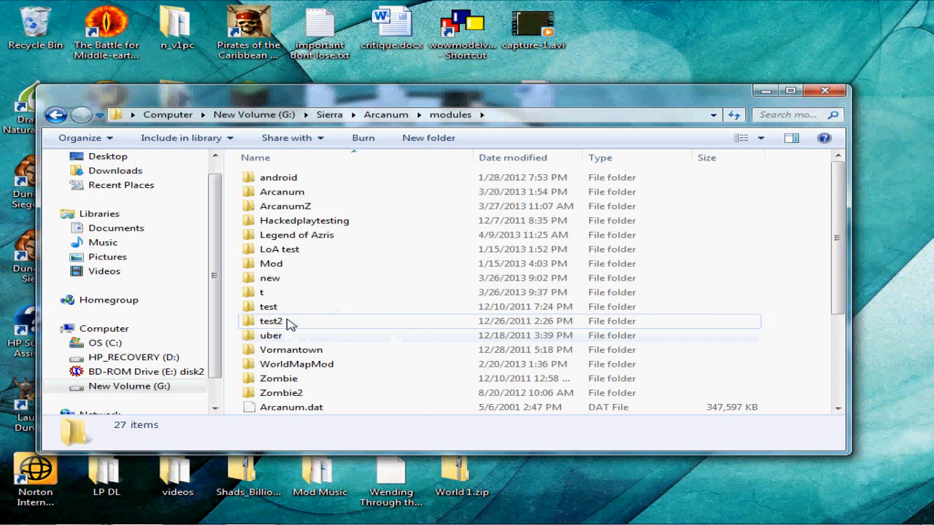
{"action": "double_click", "coordinate": [338, 240]}
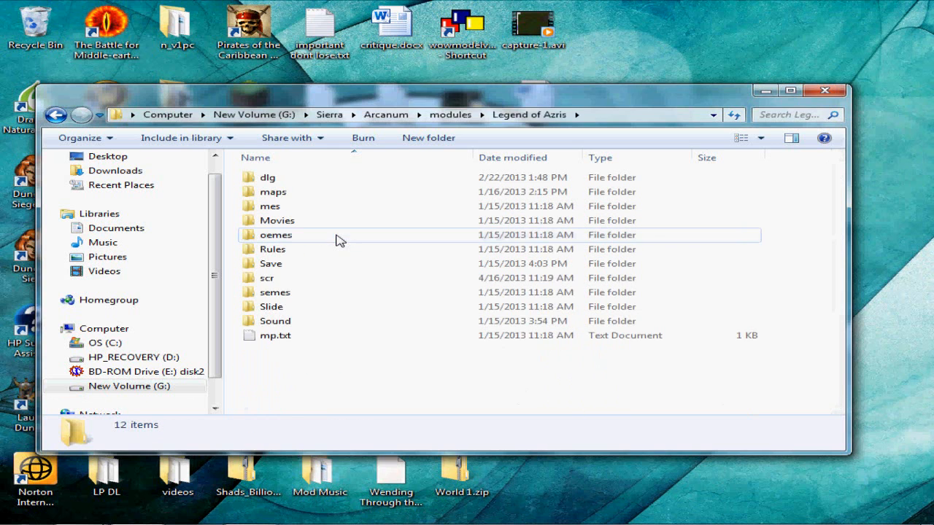
{"action": "double_click", "coordinate": [314, 323]}
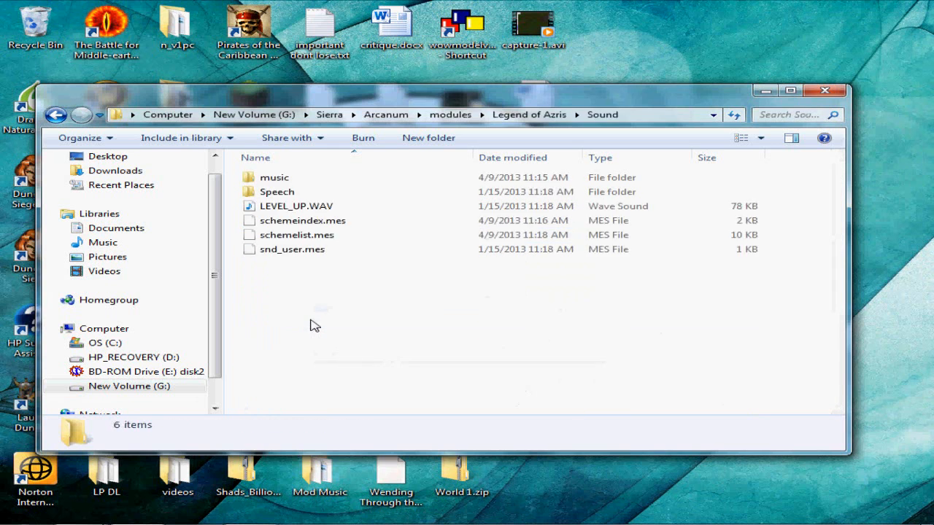
{"action": "double_click", "coordinate": [277, 178]}
Step: Look through the MP3 tracks in the Legend of Azris music folder from start to end
{"action": "scroll", "coordinate": [421, 282], "scroll_direction": "down", "scroll_amount": 2}
{"action": "scroll", "coordinate": [425, 282], "scroll_direction": "up", "scroll_amount": 2}
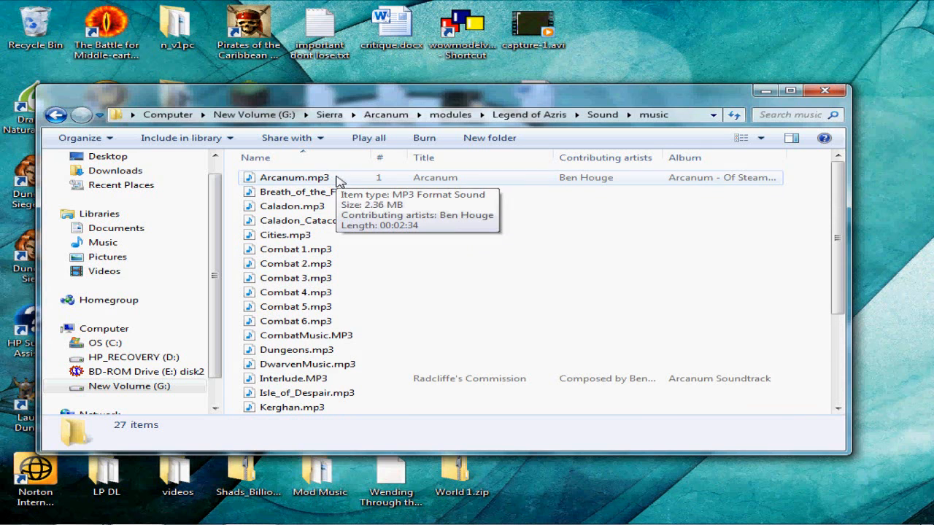
{"action": "scroll", "coordinate": [357, 321], "scroll_direction": "down", "scroll_amount": 3}
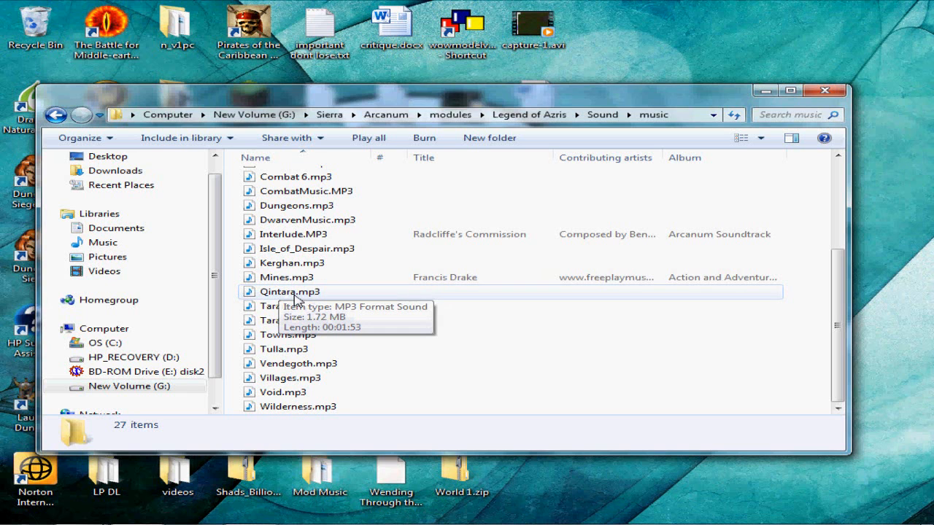
{"action": "scroll", "coordinate": [321, 315], "scroll_direction": "up", "scroll_amount": 4}
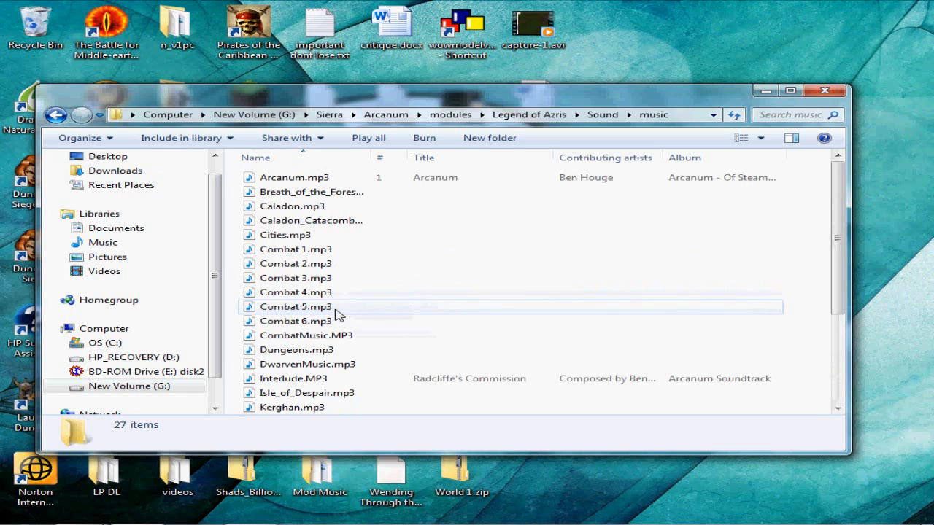
{"action": "scroll", "coordinate": [390, 321], "scroll_direction": "down", "scroll_amount": 4}
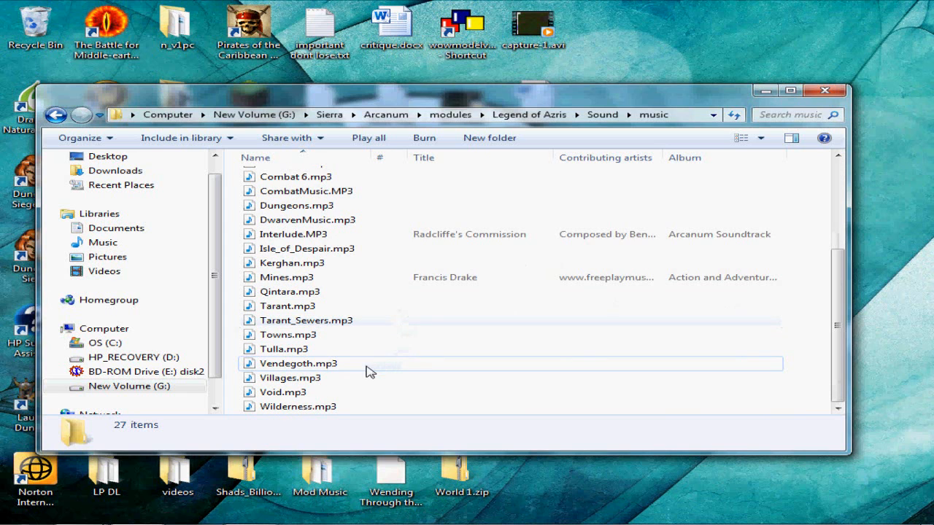
{"action": "scroll", "coordinate": [367, 371], "scroll_direction": "up", "scroll_amount": 2}
{"action": "scroll", "coordinate": [367, 370], "scroll_direction": "up", "scroll_amount": 2}
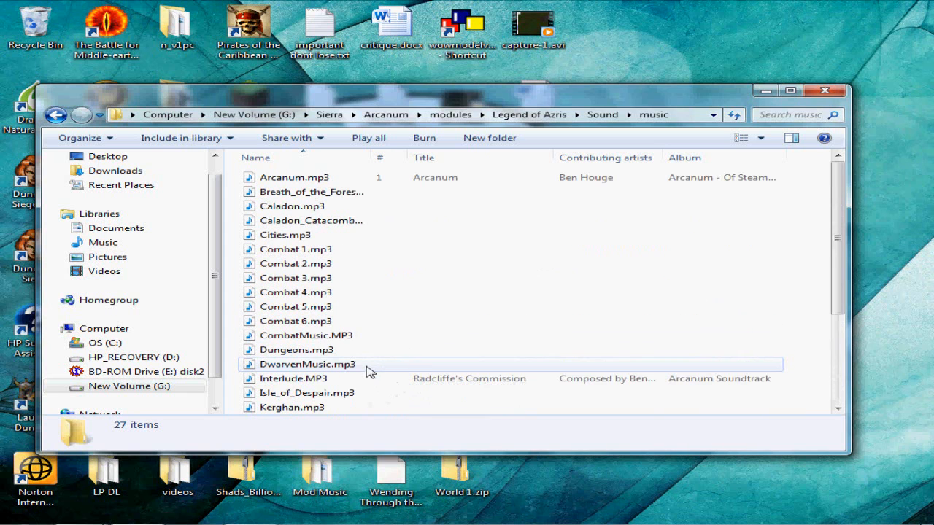
Step: Retrace the path from the Legend of Azris folder into Sound and music, and return to the module folder
{"action": "left_click", "coordinate": [529, 116]}
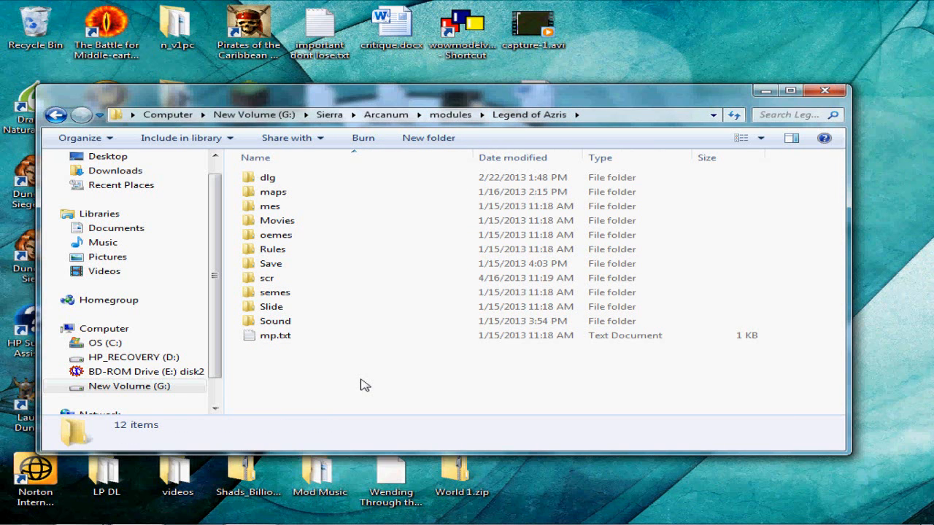
{"action": "double_click", "coordinate": [291, 321]}
{"action": "double_click", "coordinate": [270, 180]}
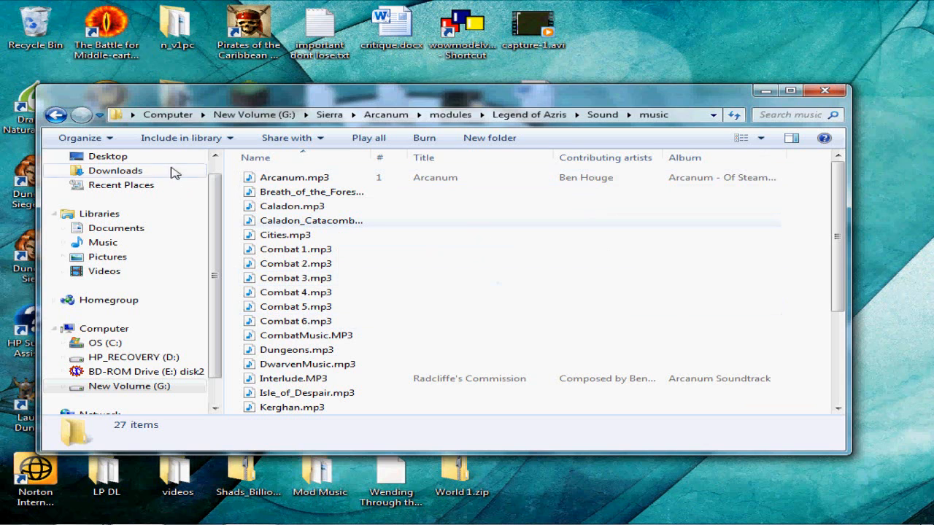
{"action": "left_click", "coordinate": [527, 121]}
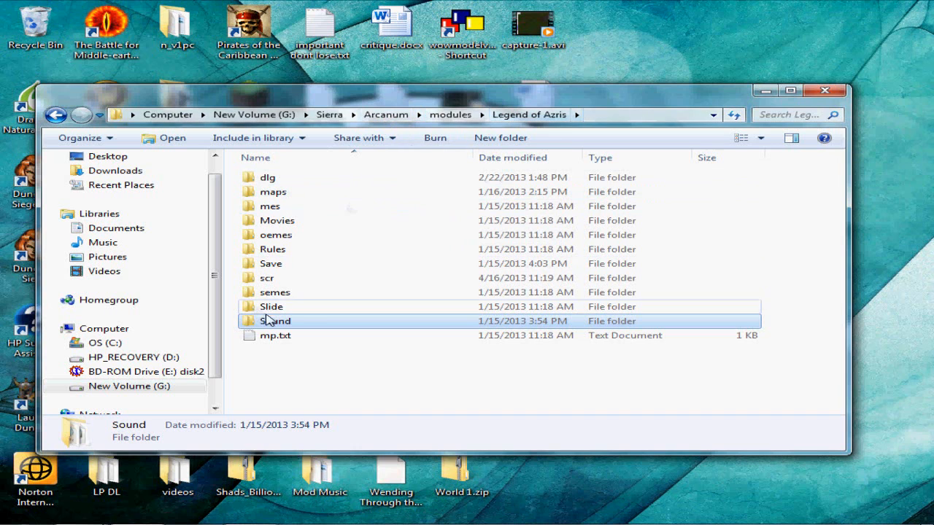
{"action": "double_click", "coordinate": [288, 321]}
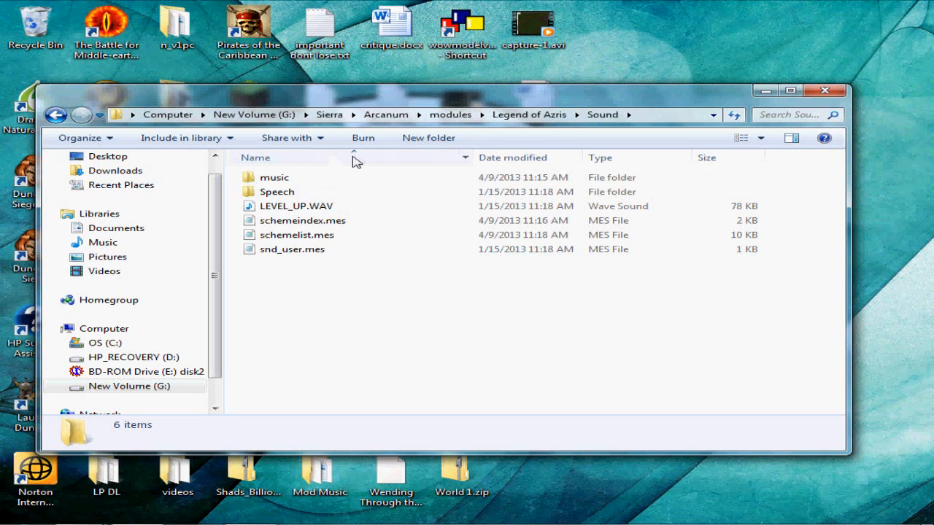
{"action": "left_click", "coordinate": [528, 121]}
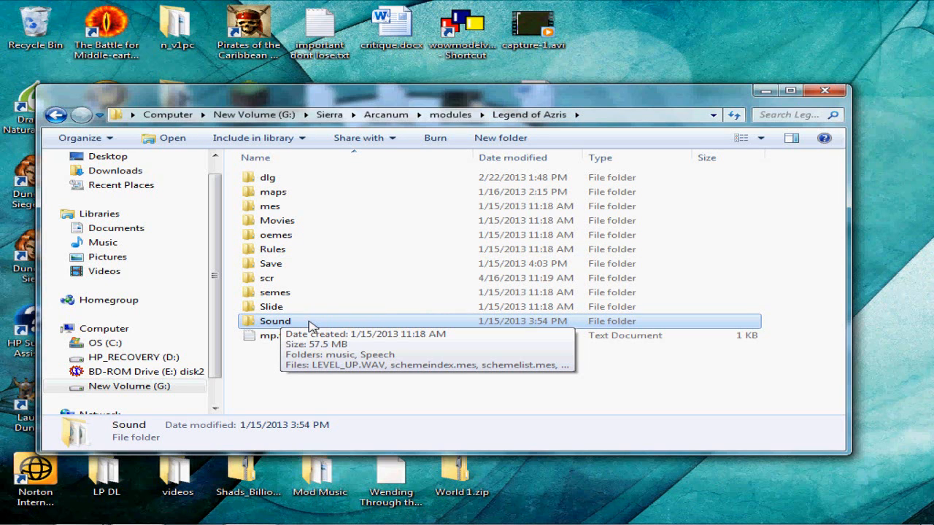
Step: Go back to the modules folder and open the music folder inside the Arcanum module's sound folder
{"action": "left_click", "coordinate": [386, 116]}
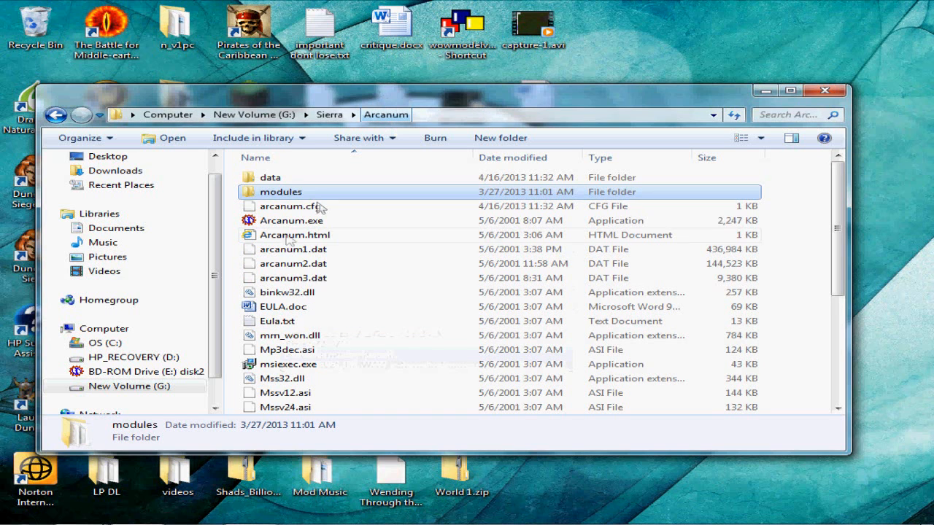
{"action": "double_click", "coordinate": [303, 194]}
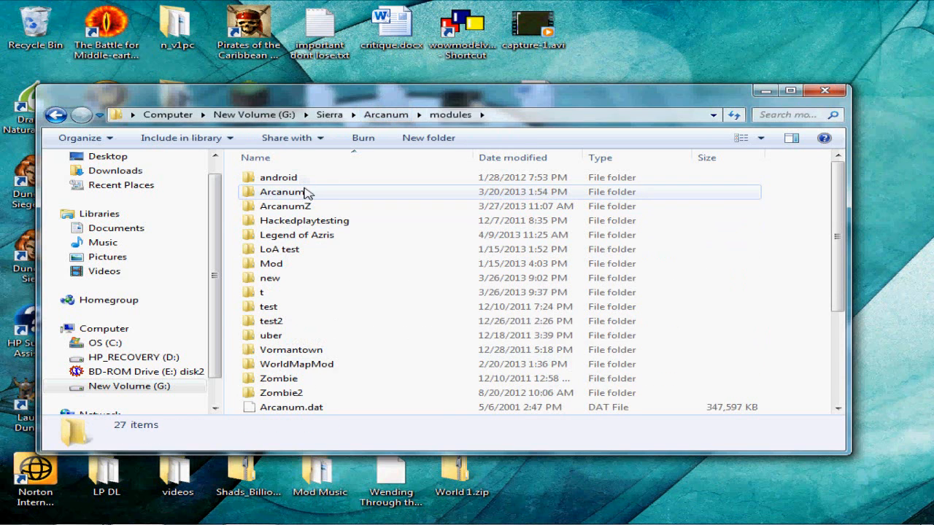
{"action": "double_click", "coordinate": [292, 194]}
{"action": "left_click_drag", "start_coordinate": [264, 253], "coordinate": [284, 219]}
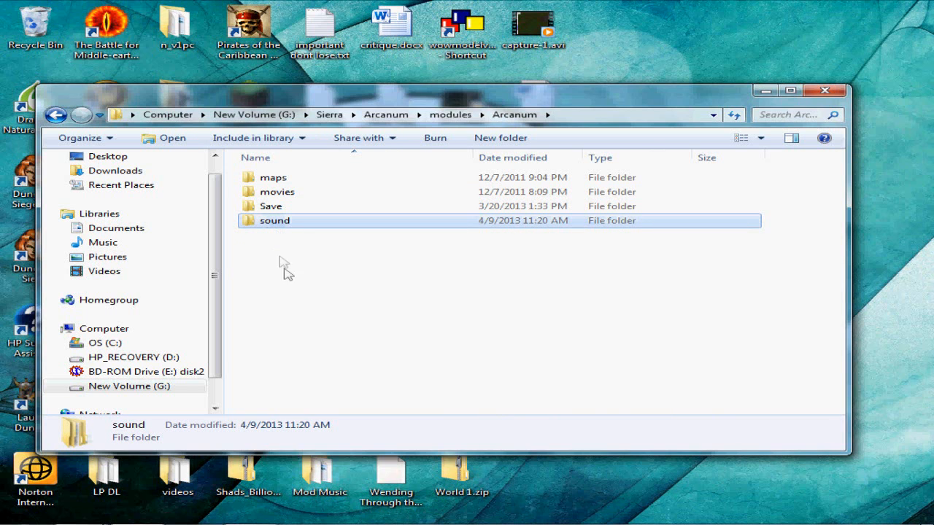
{"action": "double_click", "coordinate": [300, 224]}
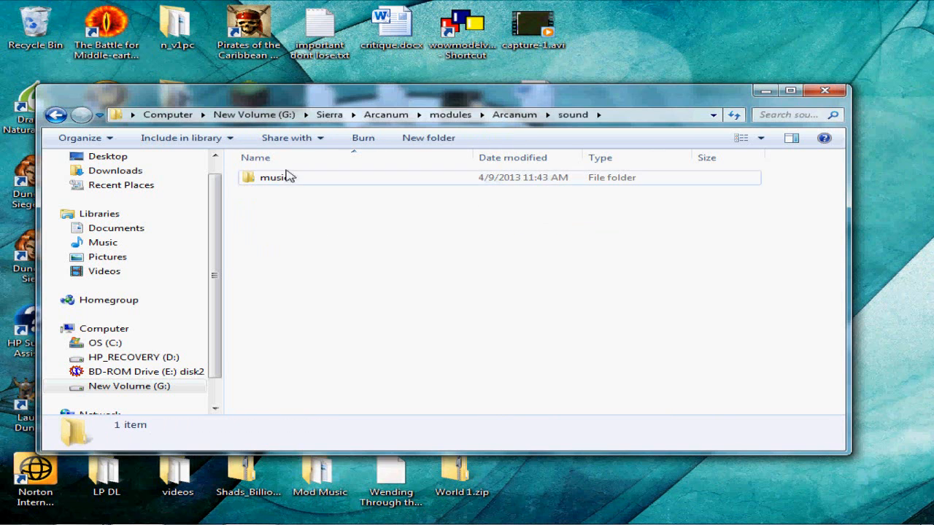
{"action": "double_click", "coordinate": [283, 178]}
Step: Look through the MP3 tracks of the Arcanum module and return to its sound folder
{"action": "scroll", "coordinate": [356, 276], "scroll_direction": "down", "scroll_amount": 4}
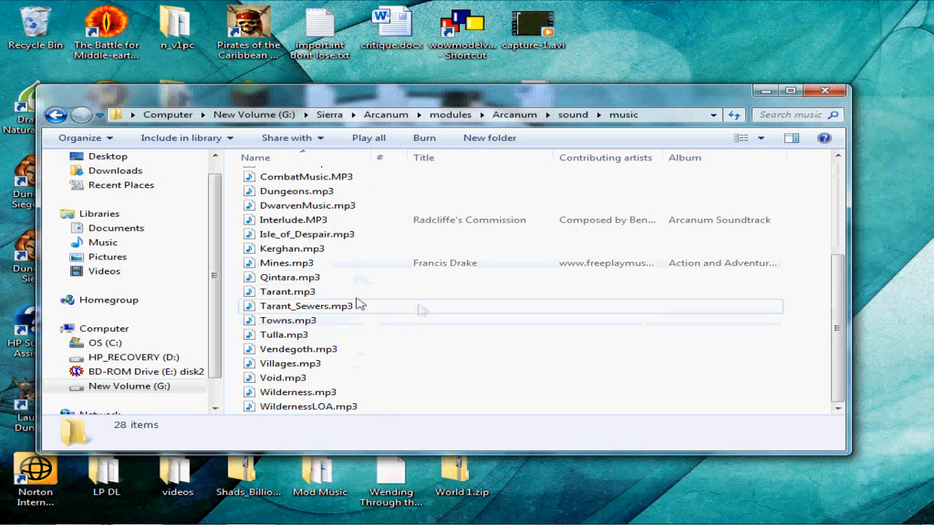
{"action": "scroll", "coordinate": [367, 332], "scroll_direction": "up", "scroll_amount": 2}
{"action": "scroll", "coordinate": [367, 332], "scroll_direction": "down", "scroll_amount": 1}
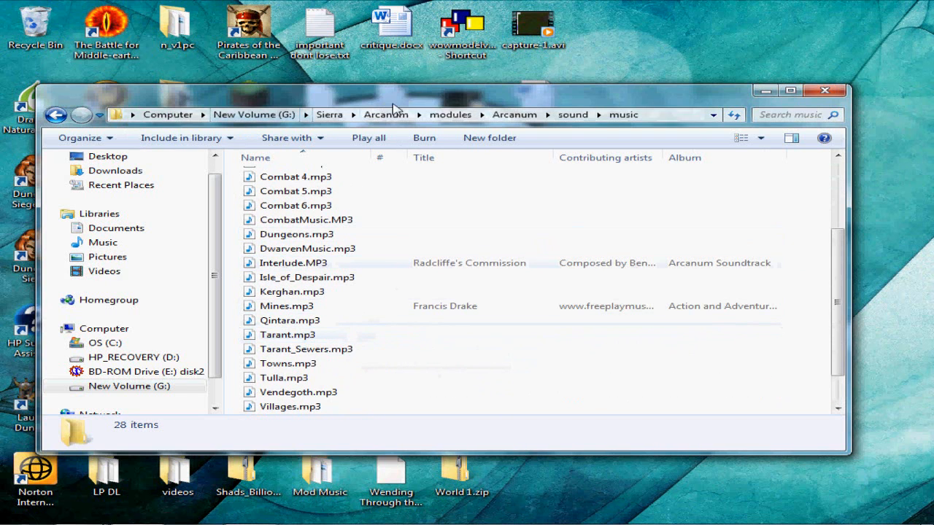
{"action": "scroll", "coordinate": [306, 292], "scroll_direction": "up", "scroll_amount": 3}
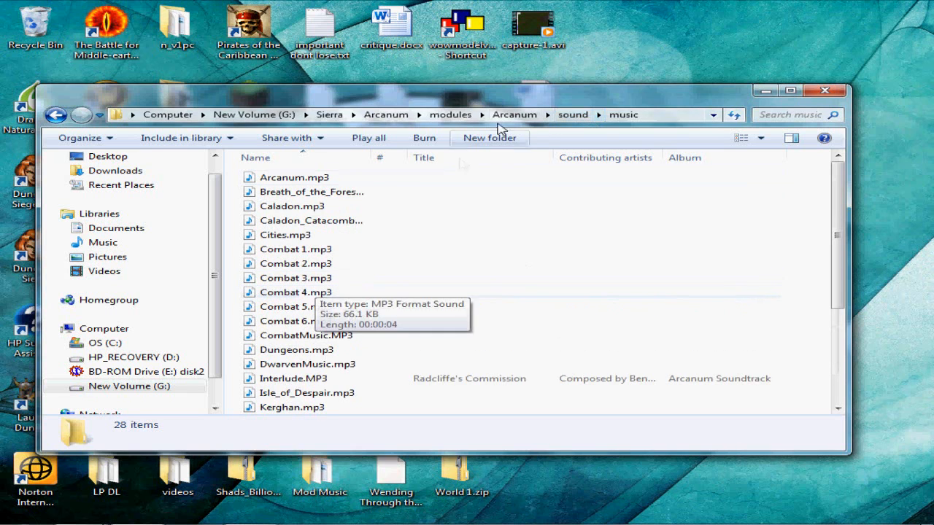
{"action": "left_click", "coordinate": [569, 116]}
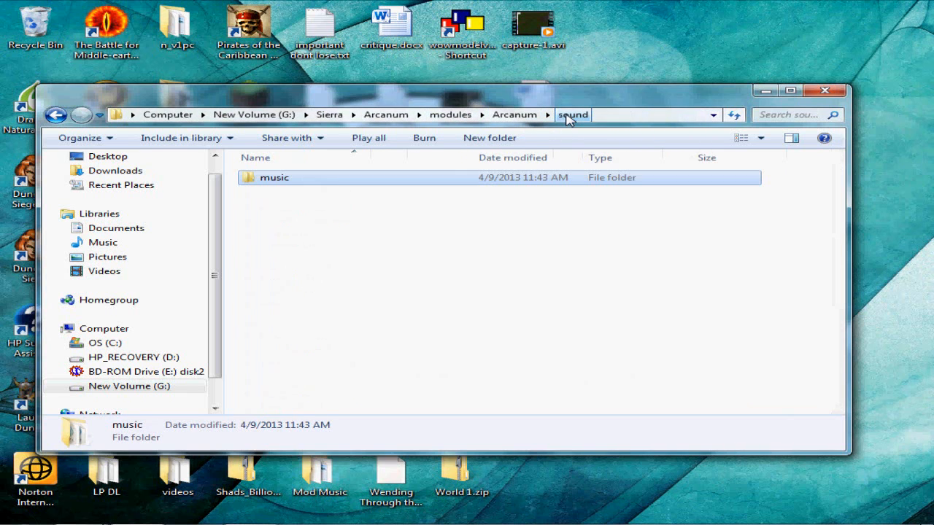
{"action": "left_click", "coordinate": [288, 235]}
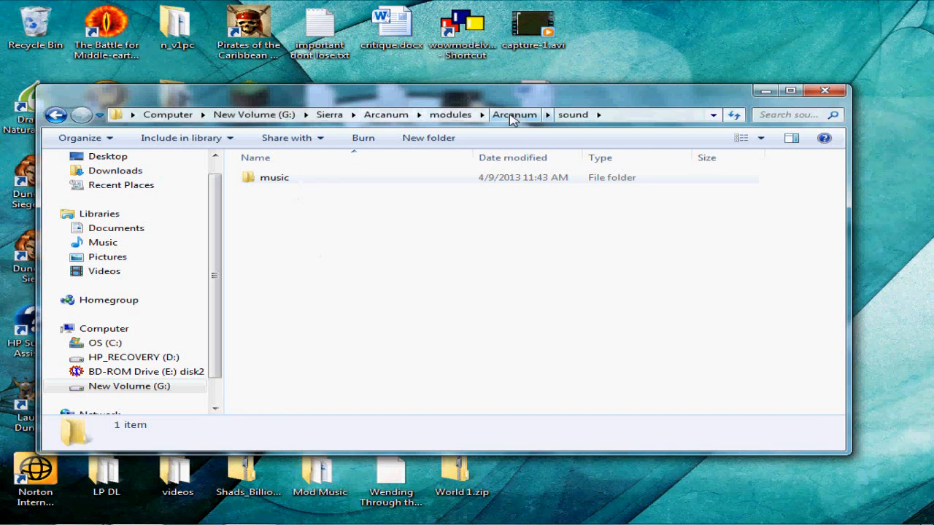
Step: Return to the main Arcanum folder and open the Sound folder of the Legend of Azris module
{"action": "left_click", "coordinate": [386, 115]}
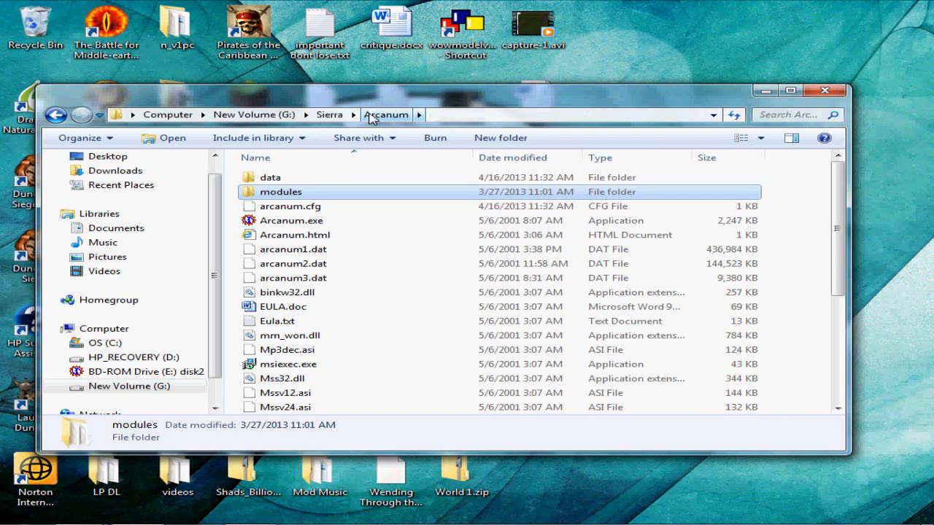
{"action": "scroll", "coordinate": [308, 191], "scroll_direction": "down", "scroll_amount": 4}
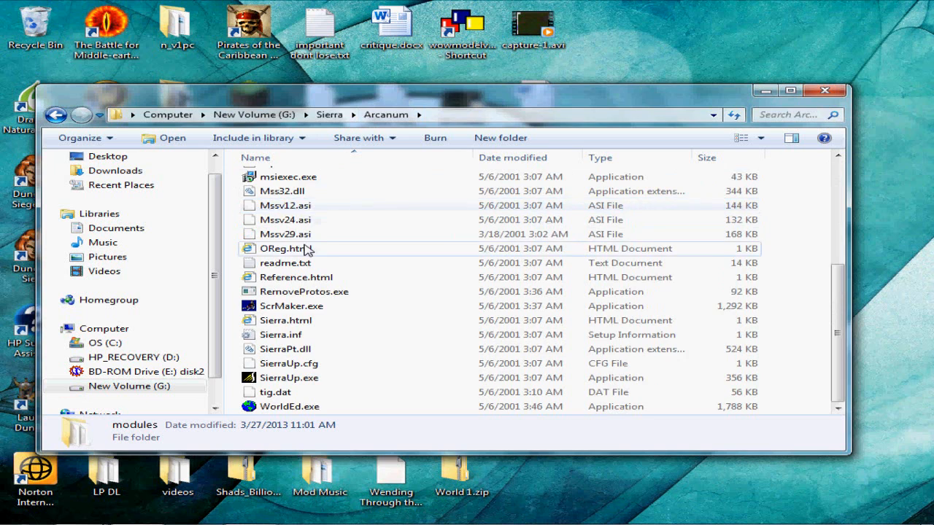
{"action": "scroll", "coordinate": [309, 244], "scroll_direction": "up", "scroll_amount": 4}
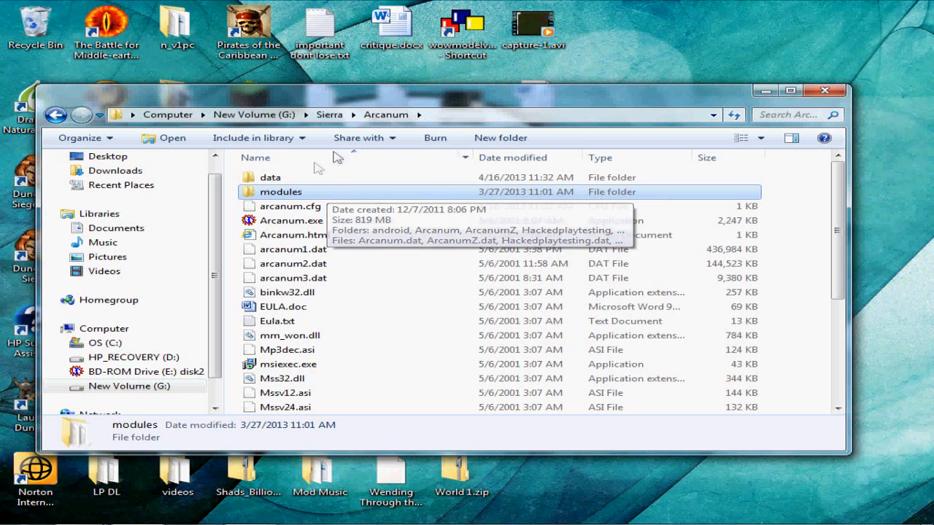
{"action": "double_click", "coordinate": [280, 193]}
{"action": "scroll", "coordinate": [335, 277], "scroll_direction": "down", "scroll_amount": 4}
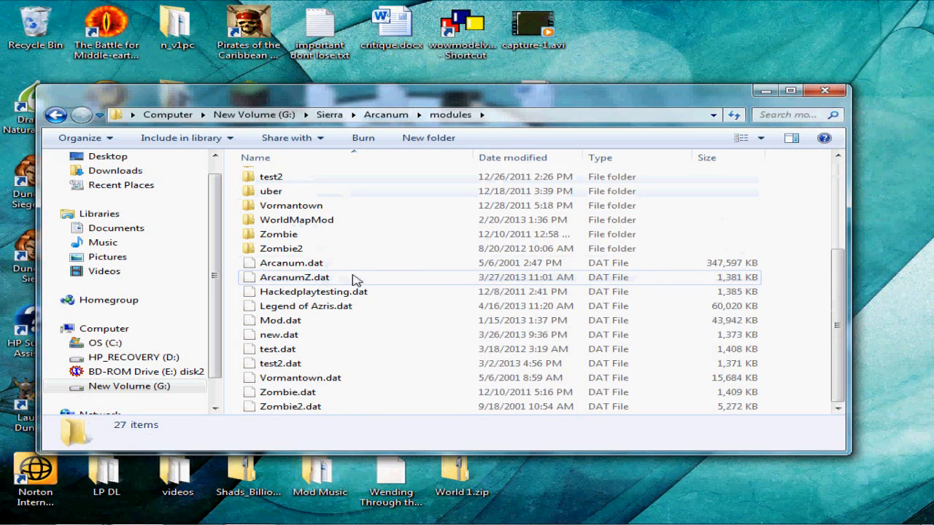
{"action": "scroll", "coordinate": [333, 252], "scroll_direction": "up", "scroll_amount": 4}
{"action": "double_click", "coordinate": [337, 236]}
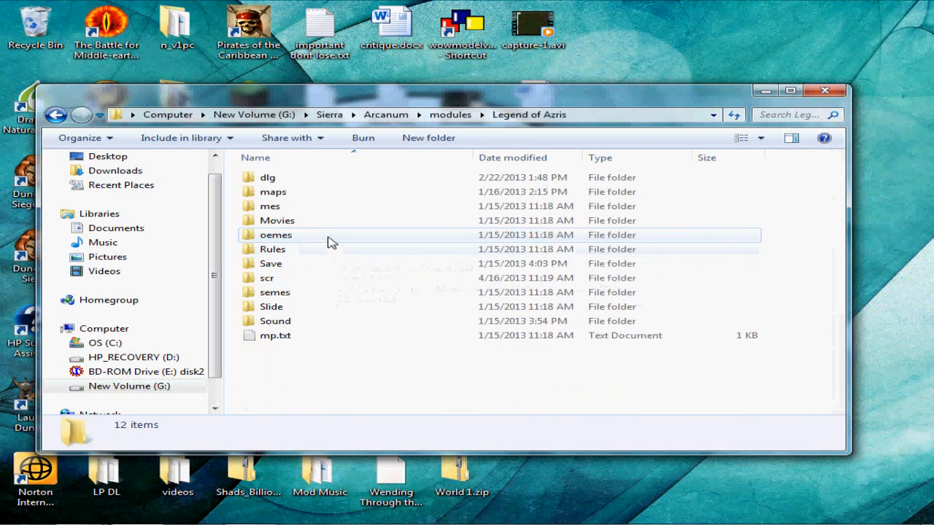
{"action": "double_click", "coordinate": [306, 324]}
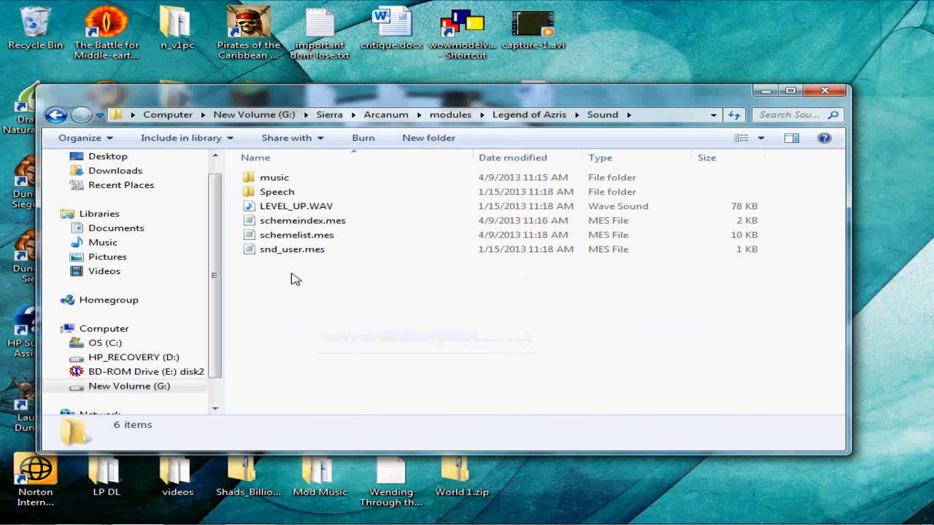
Step: Select all three MES files in the Sound folder, select only schemeindex.mes and schemelist.mes, and clear the selection
{"action": "left_click_drag", "start_coordinate": [356, 287], "coordinate": [318, 220]}
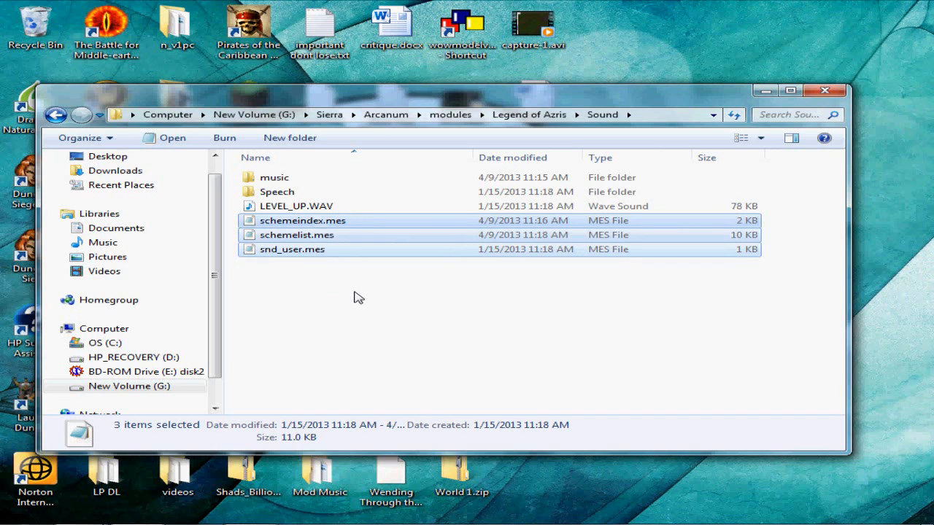
{"action": "left_click", "coordinate": [285, 305]}
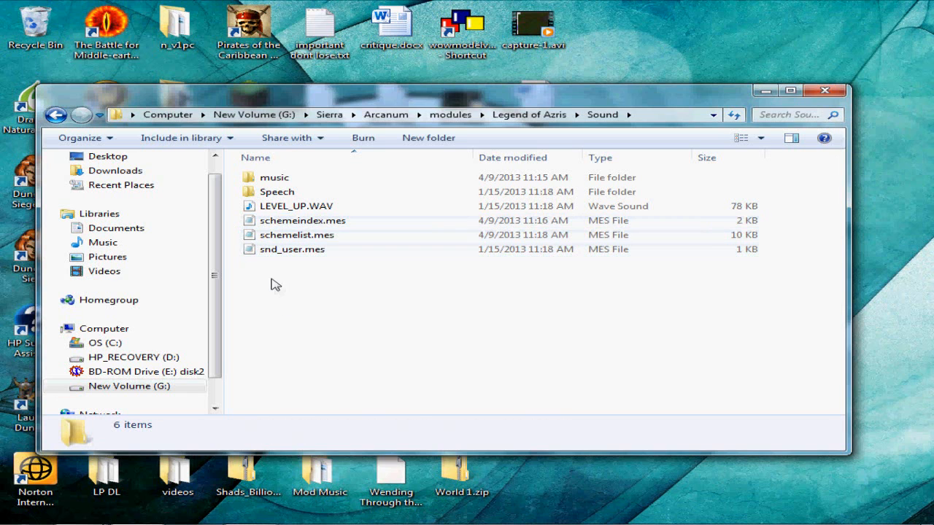
{"action": "left_click_drag", "start_coordinate": [237, 235], "coordinate": [292, 220]}
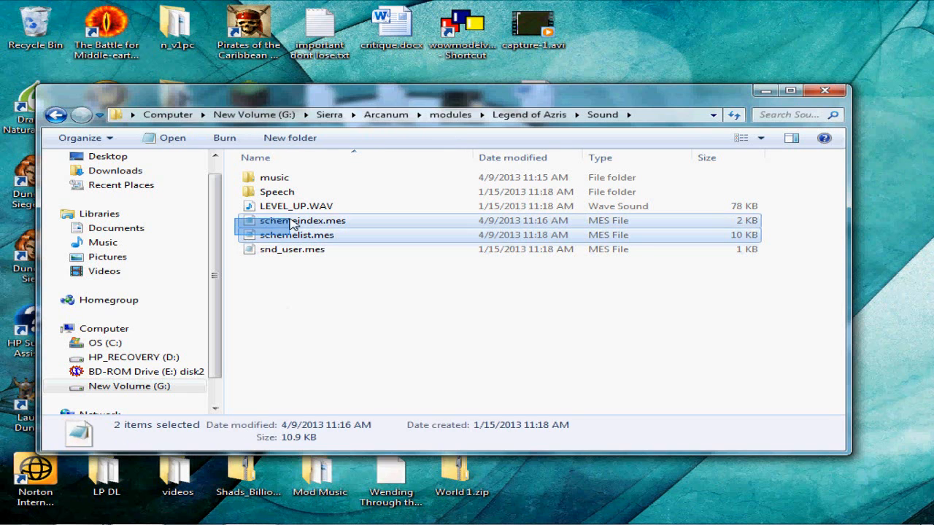
{"action": "left_click", "coordinate": [292, 301]}
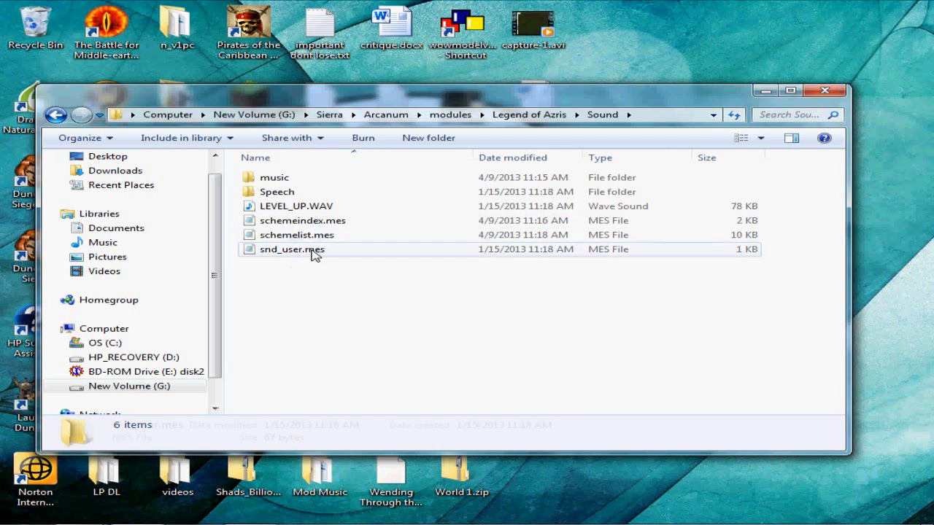
Step: Open snd_user.mes in Notepad to view its contents and close it again
{"action": "double_click", "coordinate": [312, 249]}
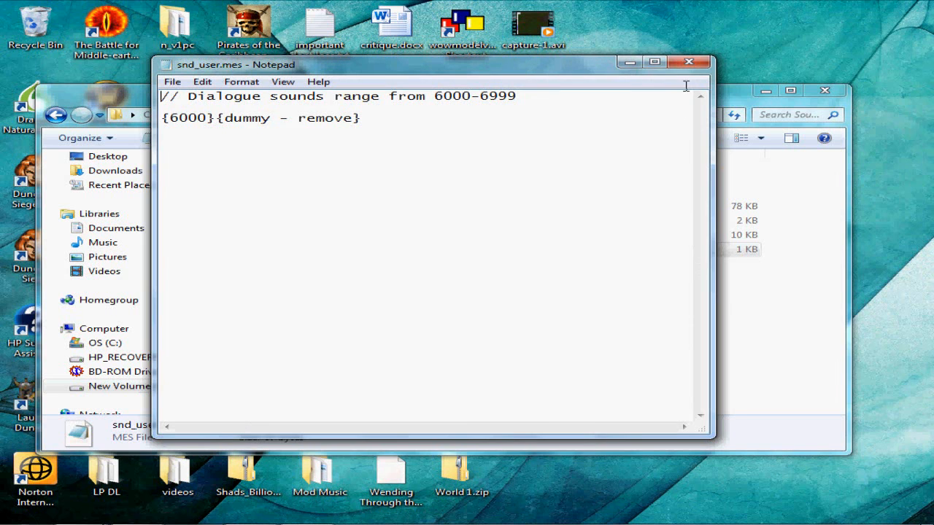
{"action": "left_click", "coordinate": [689, 61]}
{"action": "left_click", "coordinate": [304, 292]}
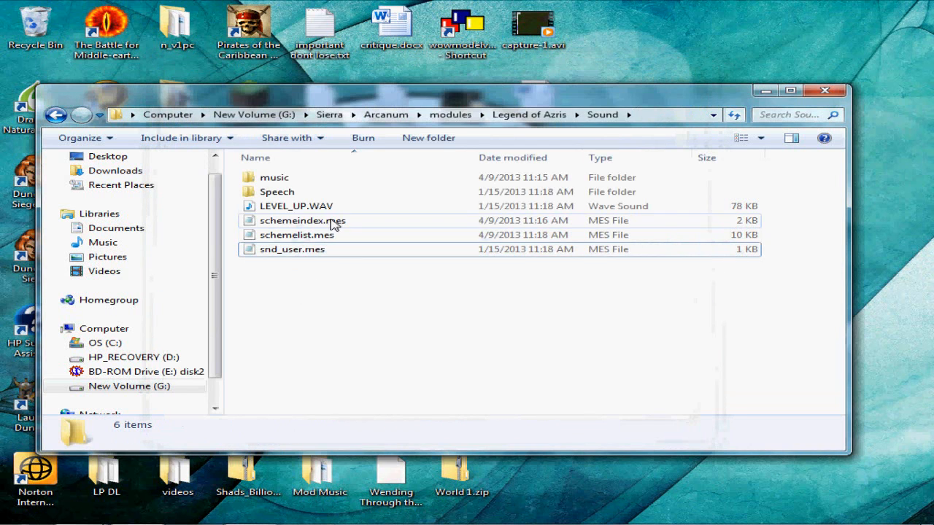
Step: Open schemelist.mes in Notepad and go to the 6000 entry for Breath_of_the_Forest.mp3 at the end of the file
{"action": "double_click", "coordinate": [295, 234]}
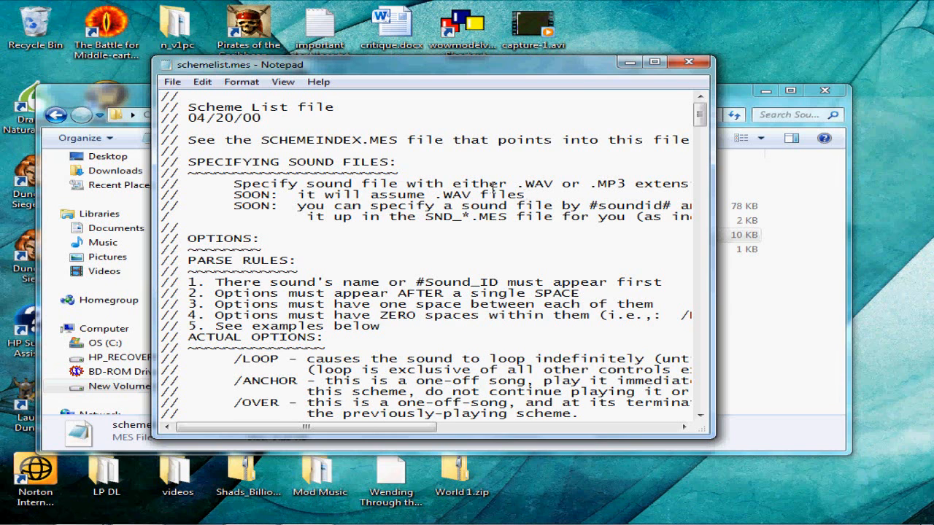
{"action": "scroll", "coordinate": [575, 111], "scroll_direction": "down", "scroll_amount": 10}
{"action": "left_click_drag", "start_coordinate": [699, 210], "coordinate": [756, 413]}
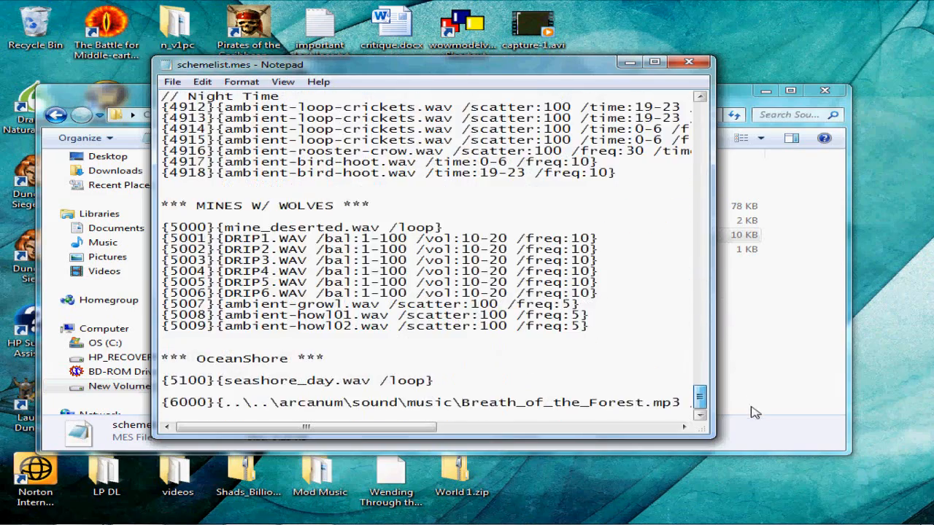
{"action": "mouse_move", "coordinate": [415, 428]}
{"action": "left_mouse_down"}
{"action": "mouse_move", "coordinate": [537, 440]}
{"action": "mouse_move", "coordinate": [396, 431]}
{"action": "left_mouse_up"}
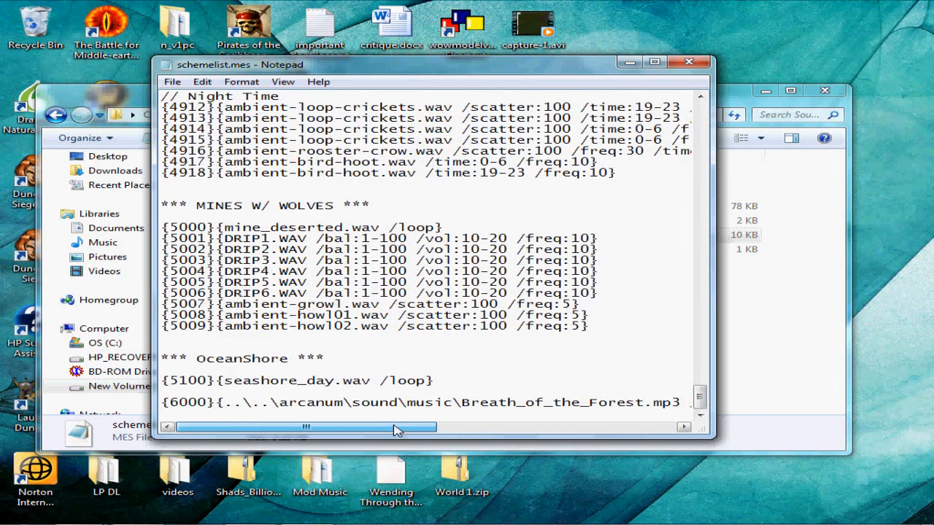
{"action": "left_click_drag", "start_coordinate": [426, 73], "coordinate": [414, 33]}
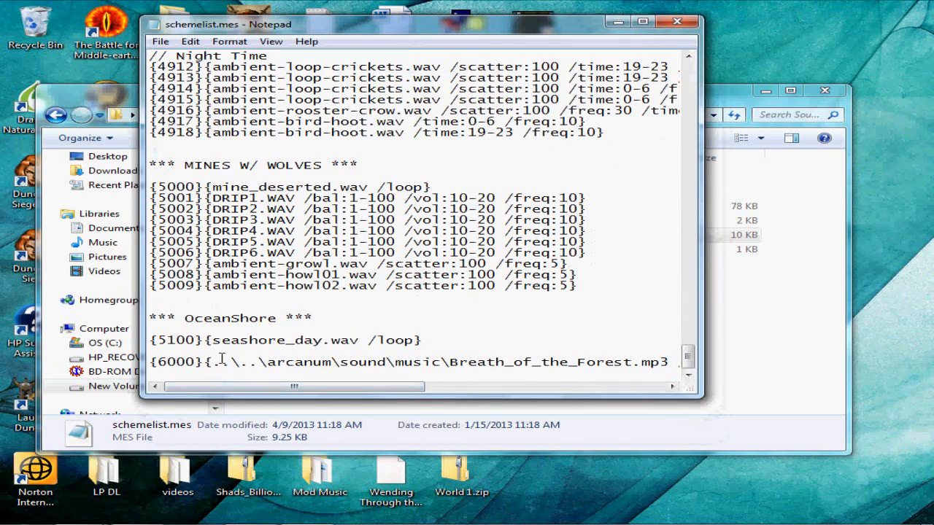
Step: Add a new line after the 6000 entry containing {6100}{}
{"action": "left_click_drag", "start_coordinate": [286, 386], "coordinate": [546, 373]}
{"action": "left_click", "coordinate": [615, 373]}
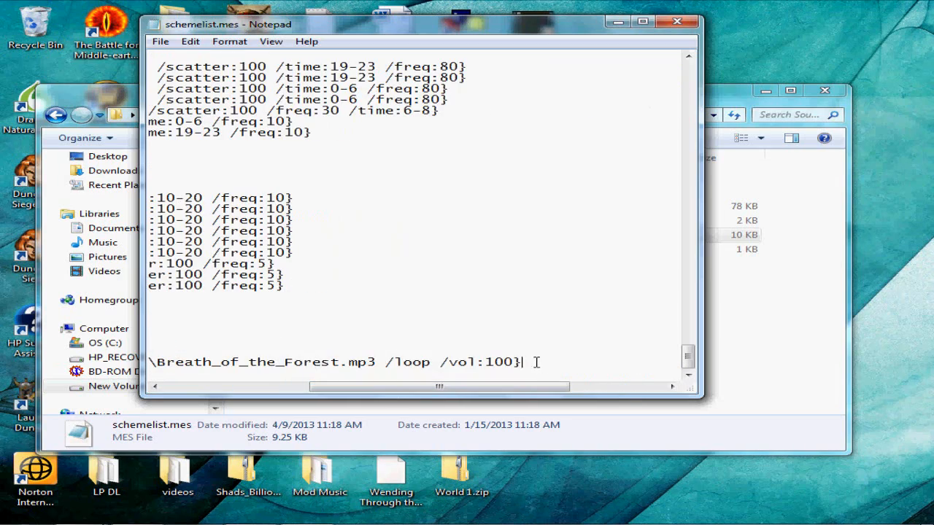
{"action": "key", "text": "Return"}
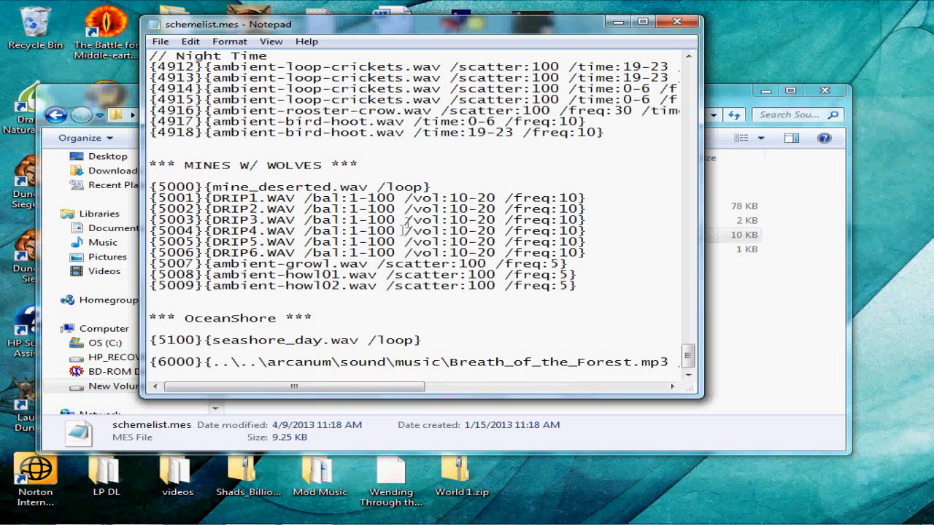
{"action": "type", "text": "{}{}"}
{"action": "type", "text": "60}{}"}
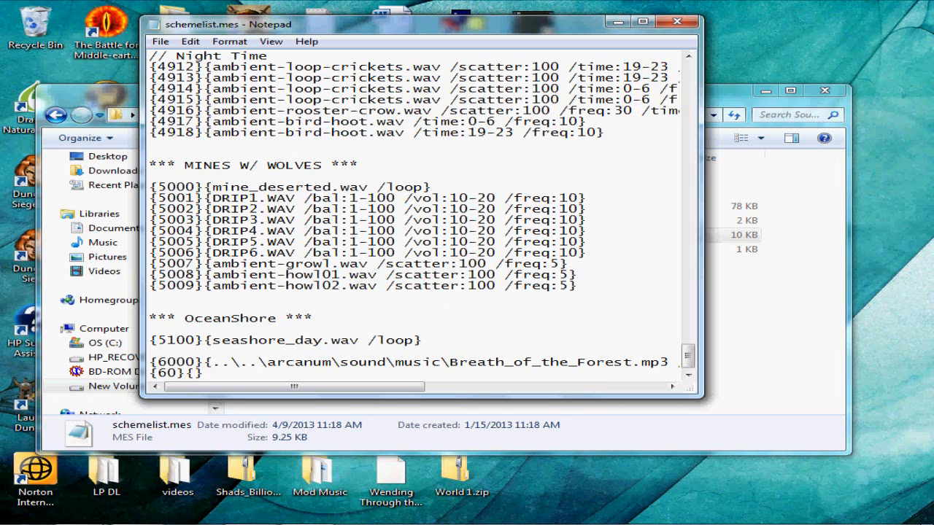
{"action": "key", "text": "BackSpace"}
{"action": "type", "text": "100"}
Step: Enter the path ..\..\arcanum\sound\music\ inside the second pair of braces of the 6100 entry
{"action": "left_click_drag", "start_coordinate": [426, 386], "coordinate": [394, 386]}
{"action": "type", "text": "..\\..\\arcanum\\"}
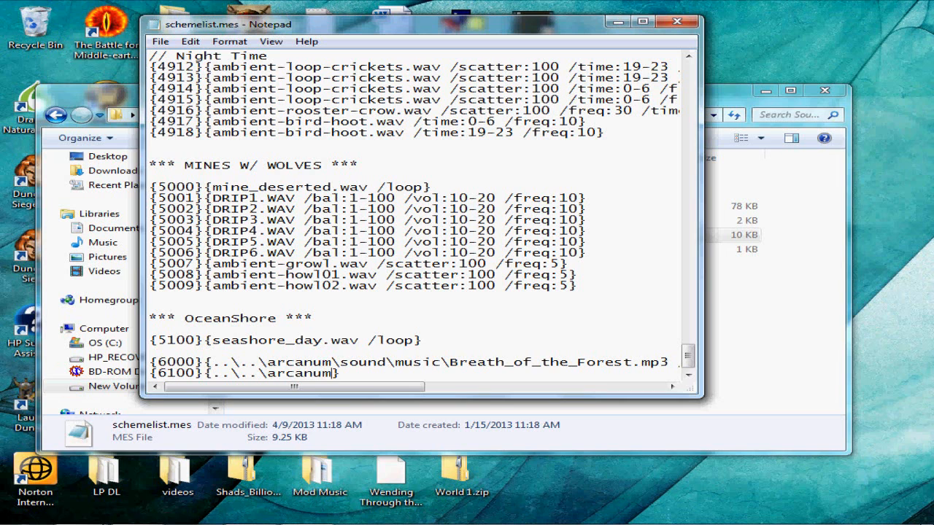
{"action": "type", "text": "sou"}
{"action": "key", "text": "BackSpace"}
{"action": "key", "text": "BackSpace"}
{"action": "key", "text": "BackSpace"}
{"action": "type", "text": "\\sound\\music"}
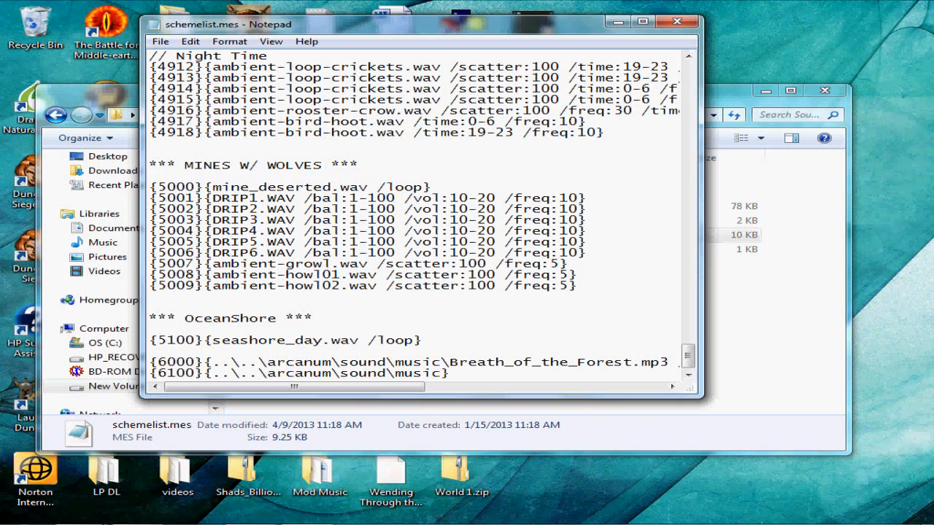
{"action": "type", "text": "\\"}
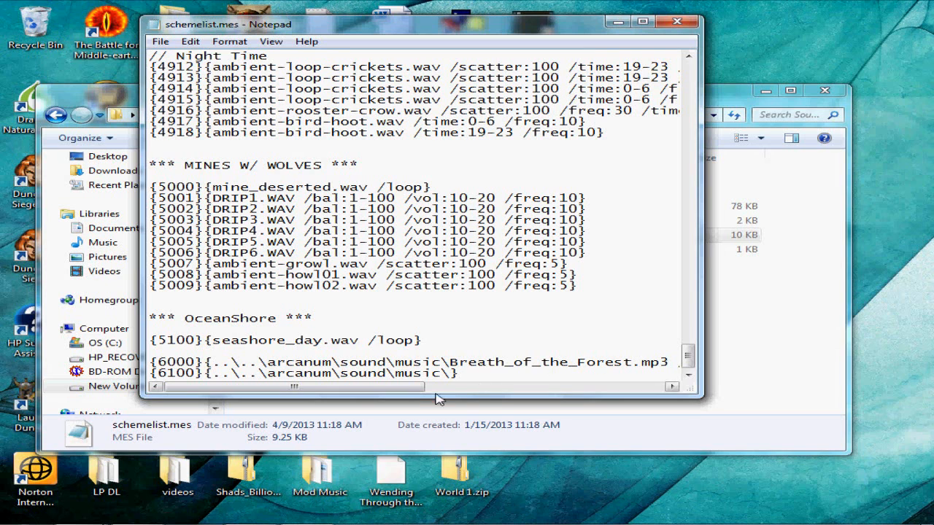
Step: Review the sound file rules and options at the start of schemelist.mes, then return to the 6100 entry
{"action": "mouse_move", "coordinate": [397, 386]}
{"action": "left_mouse_down"}
{"action": "mouse_move", "coordinate": [447, 382]}
{"action": "mouse_move", "coordinate": [396, 383]}
{"action": "left_mouse_up"}
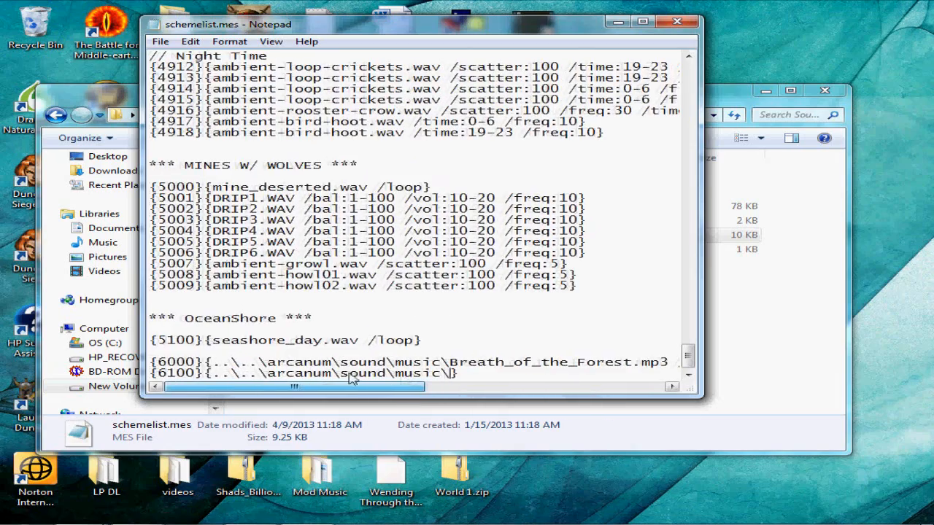
{"action": "left_click_drag", "start_coordinate": [440, 29], "coordinate": [629, 82]}
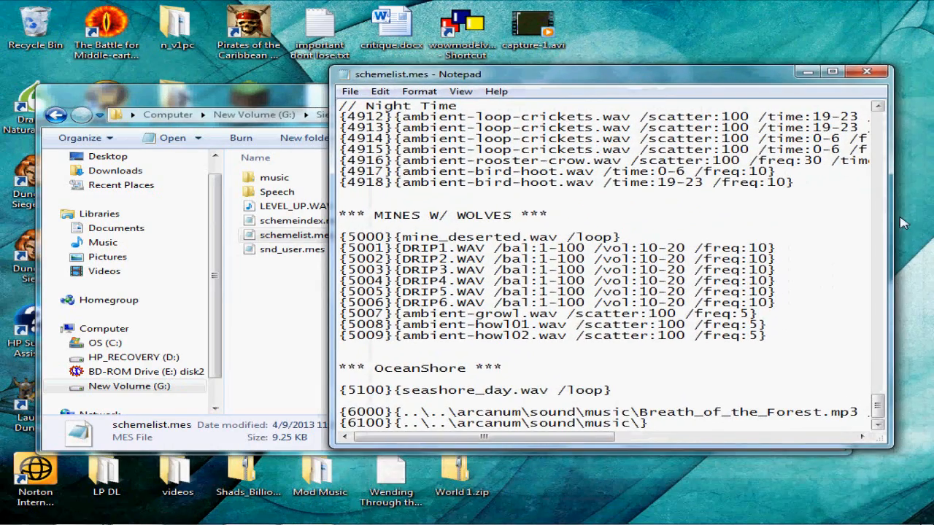
{"action": "mouse_move", "coordinate": [879, 407]}
{"action": "left_mouse_down"}
{"action": "mouse_move", "coordinate": [866, 189]}
{"action": "mouse_move", "coordinate": [878, 406]}
{"action": "left_mouse_up"}
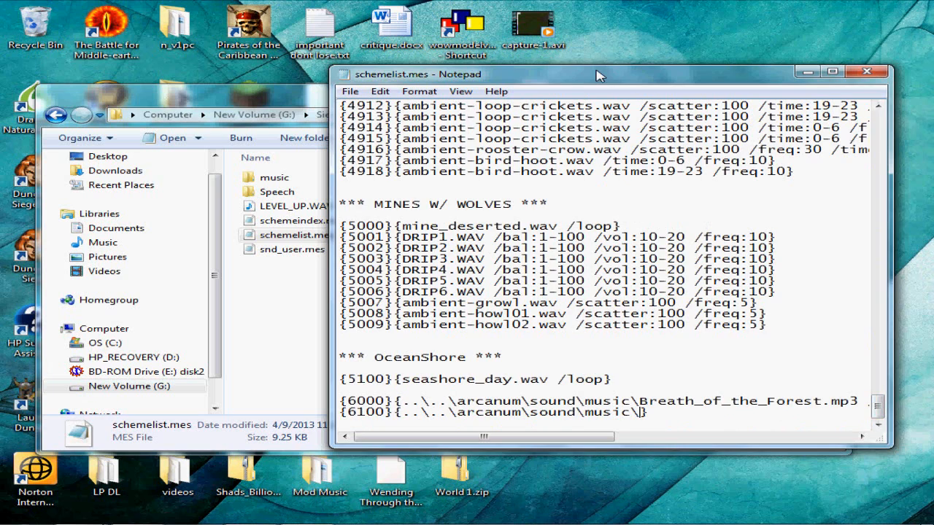
{"action": "left_click_drag", "start_coordinate": [597, 76], "coordinate": [599, 57]}
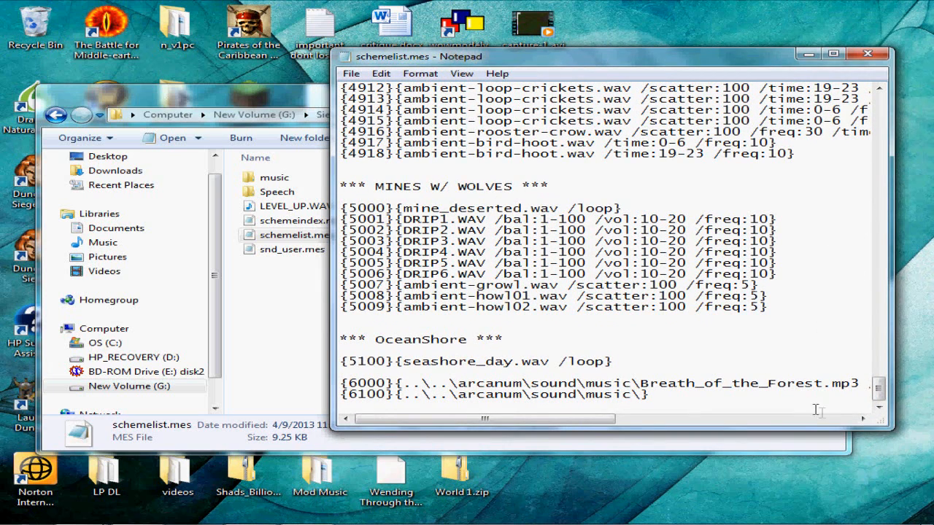
{"action": "left_click_drag", "start_coordinate": [879, 387], "coordinate": [868, 101]}
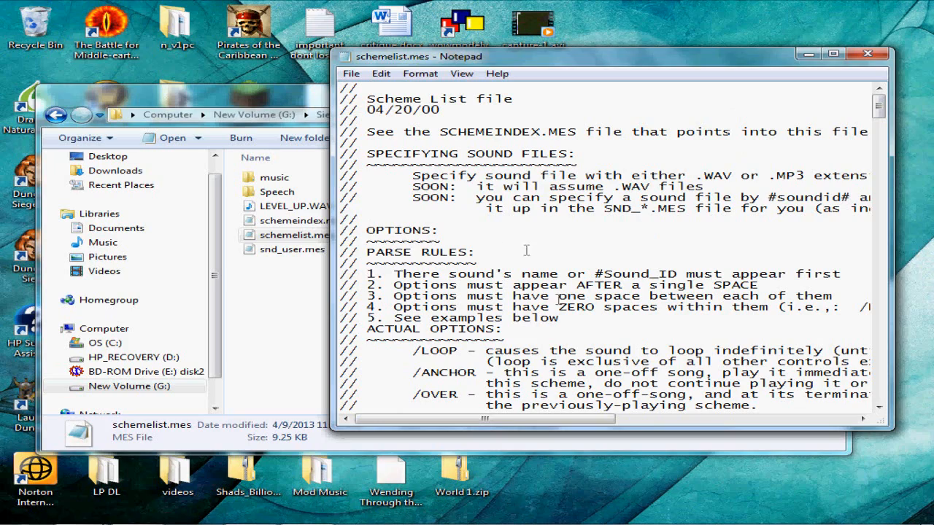
{"action": "mouse_move", "coordinate": [523, 420]}
{"action": "left_mouse_down"}
{"action": "mouse_move", "coordinate": [625, 417]}
{"action": "mouse_move", "coordinate": [619, 409]}
{"action": "mouse_move", "coordinate": [640, 402]}
{"action": "mouse_move", "coordinate": [508, 406]}
{"action": "mouse_move", "coordinate": [585, 406]}
{"action": "mouse_move", "coordinate": [536, 409]}
{"action": "left_mouse_up"}
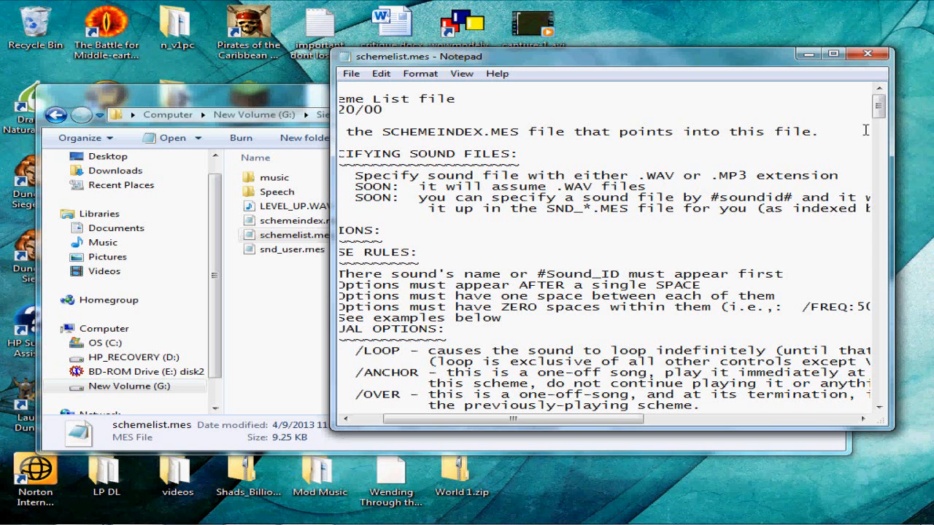
{"action": "left_click_drag", "start_coordinate": [878, 113], "coordinate": [879, 386]}
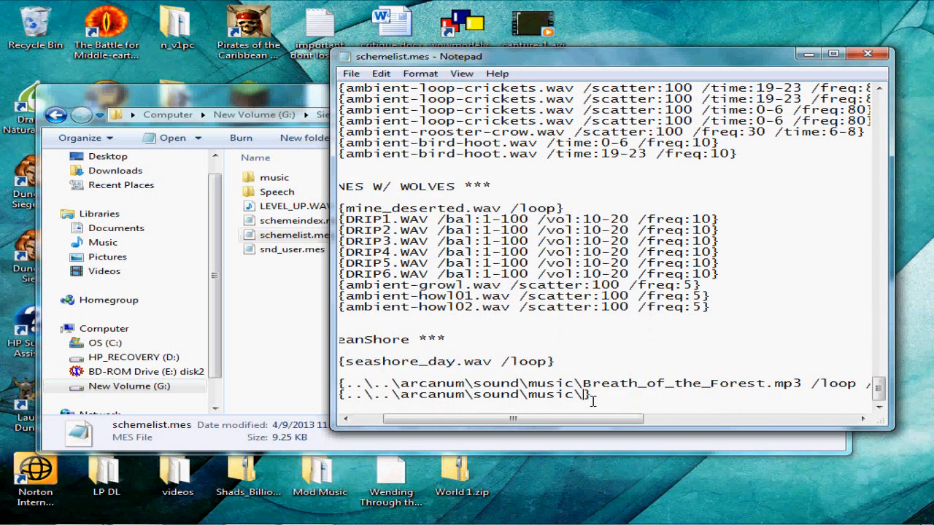
Step: Minimize the folder window and move the Freedom_Spirit MP3 to a free desktop area clear of the Notepad window
{"action": "left_click_drag", "start_coordinate": [721, 57], "coordinate": [587, 191]}
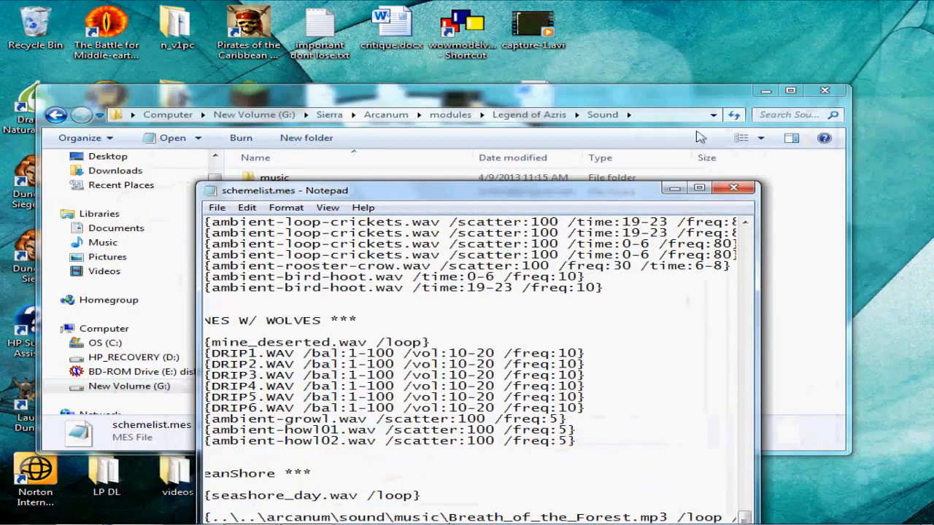
{"action": "left_click_drag", "start_coordinate": [711, 97], "coordinate": [673, 115]}
{"action": "left_click", "coordinate": [726, 107]}
{"action": "left_click_drag", "start_coordinate": [619, 192], "coordinate": [283, 200]}
{"action": "left_click_drag", "start_coordinate": [462, 324], "coordinate": [839, 325]}
{"action": "left_click_drag", "start_coordinate": [274, 194], "coordinate": [556, 96]}
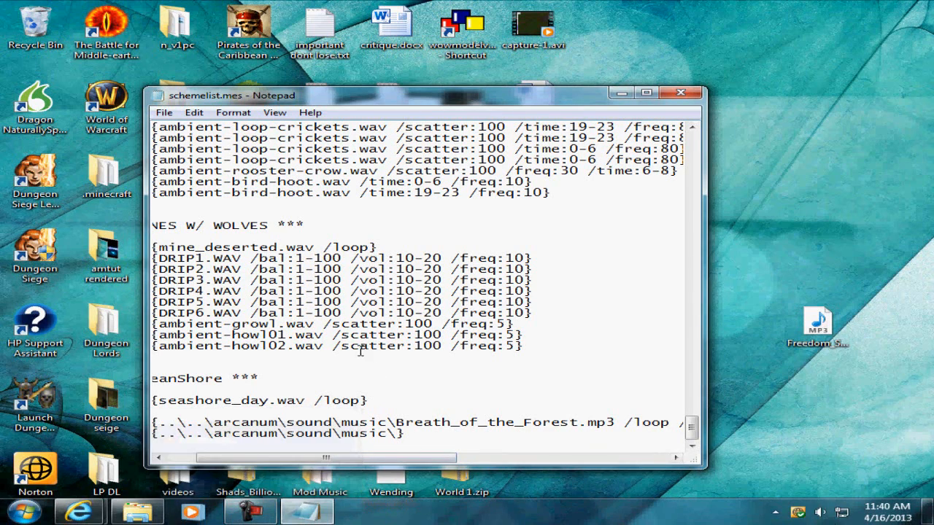
Step: Bring back the folder window and open the sound\music folder of the Arcanum module
{"action": "left_click", "coordinate": [165, 515]}
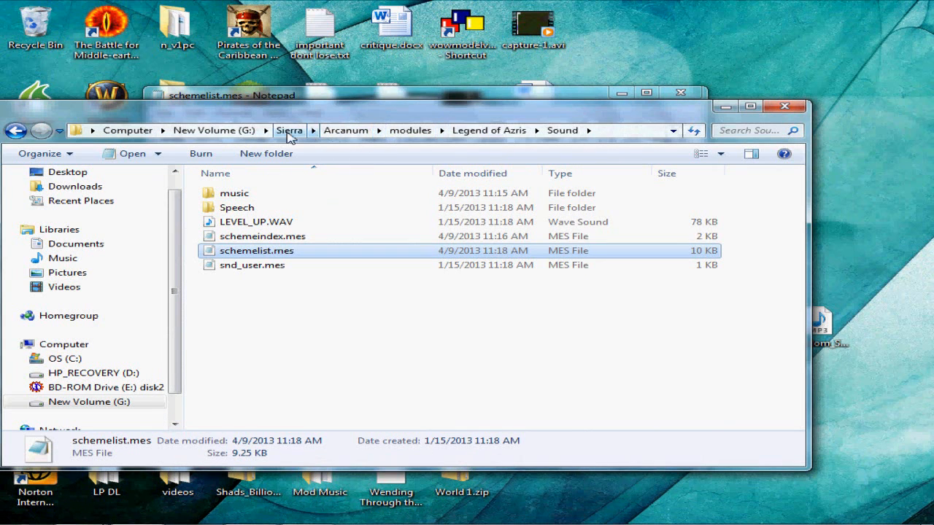
{"action": "left_click", "coordinate": [345, 130]}
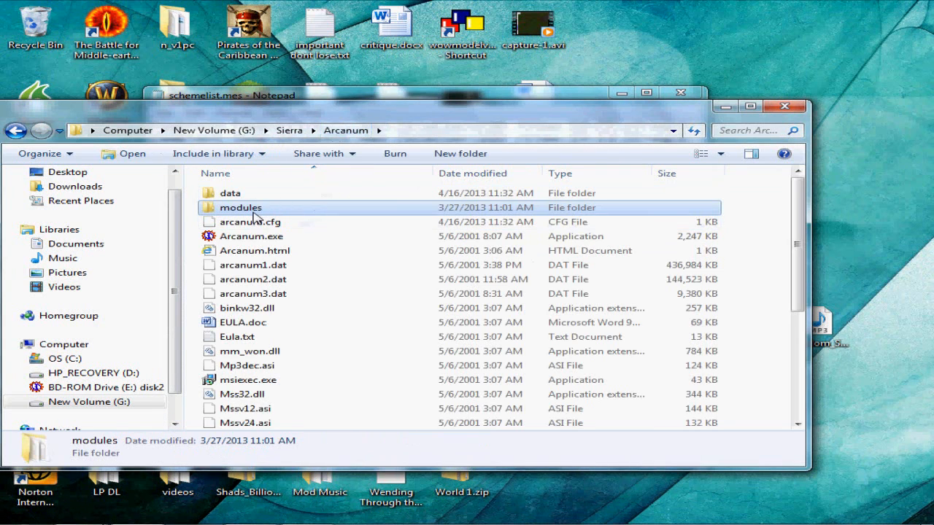
{"action": "double_click", "coordinate": [255, 210]}
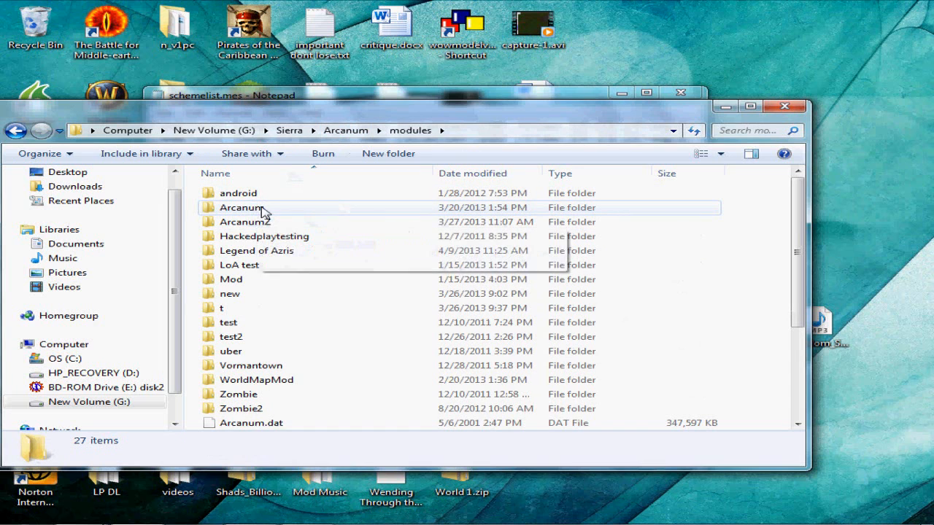
{"action": "double_click", "coordinate": [263, 211]}
{"action": "double_click", "coordinate": [255, 237]}
{"action": "double_click", "coordinate": [264, 197]}
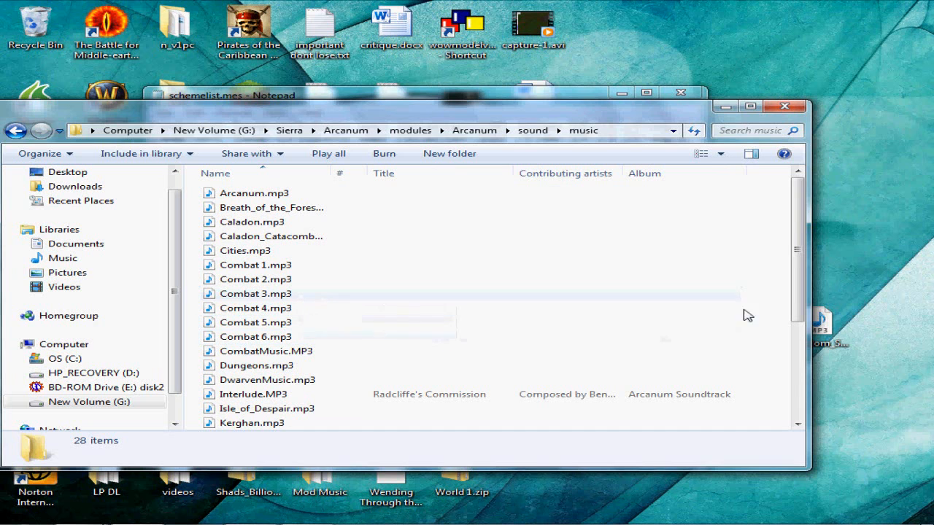
Step: Copy the Freedom_Spirit MP3 from the desktop into the Arcanum module's music folder
{"action": "mouse_move", "coordinate": [453, 119]}
{"action": "left_mouse_down"}
{"action": "mouse_move", "coordinate": [458, 106]}
{"action": "mouse_move", "coordinate": [469, 112]}
{"action": "mouse_move", "coordinate": [456, 130]}
{"action": "mouse_move", "coordinate": [466, 124]}
{"action": "left_mouse_up"}
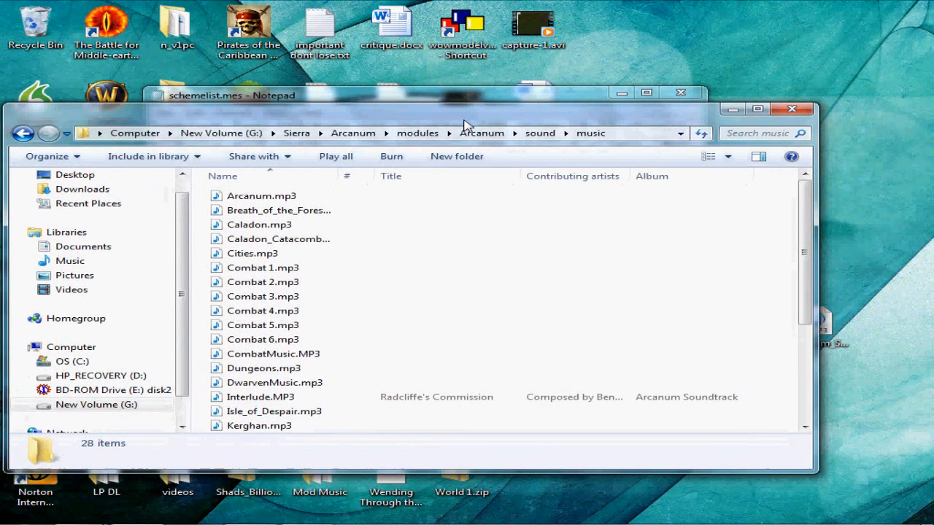
{"action": "left_click_drag", "start_coordinate": [805, 233], "coordinate": [809, 187]}
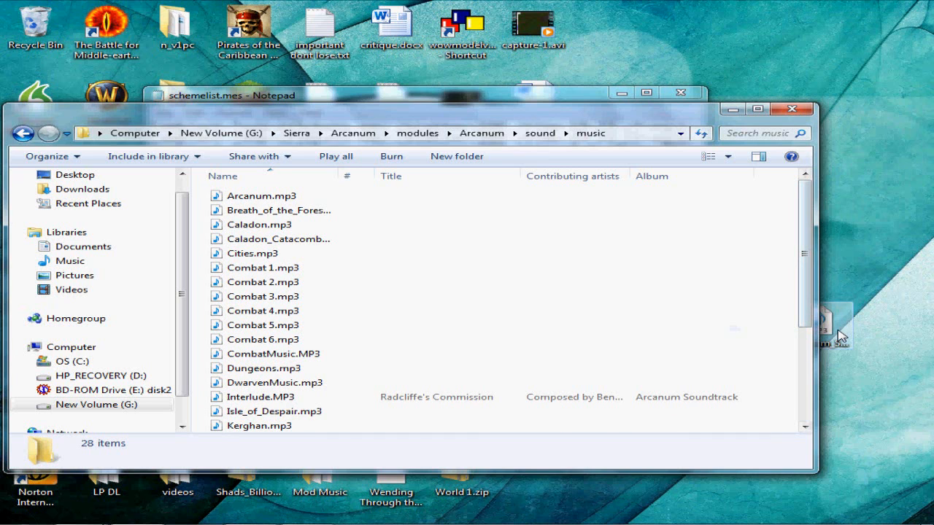
{"action": "left_click_drag", "start_coordinate": [840, 336], "coordinate": [208, 227]}
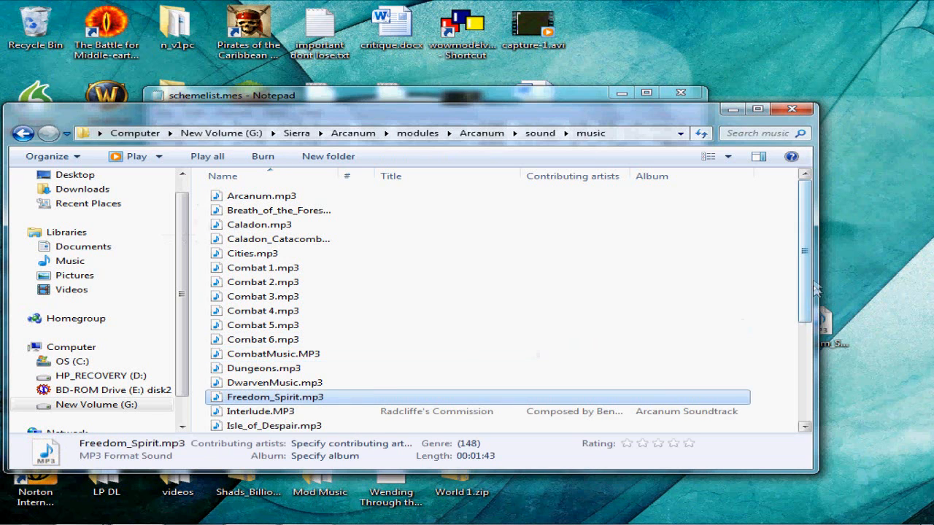
Step: Copy the full file name Freedom_Spirit.mp3, including its extension, from the music folder without renaming the file
{"action": "scroll", "coordinate": [815, 291], "scroll_direction": "down", "scroll_amount": 3}
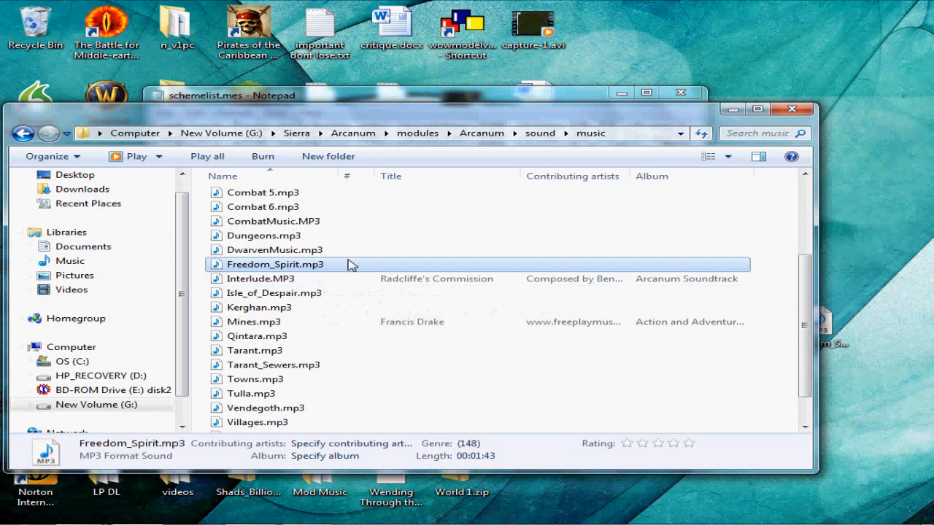
{"action": "right_click", "coordinate": [249, 267]}
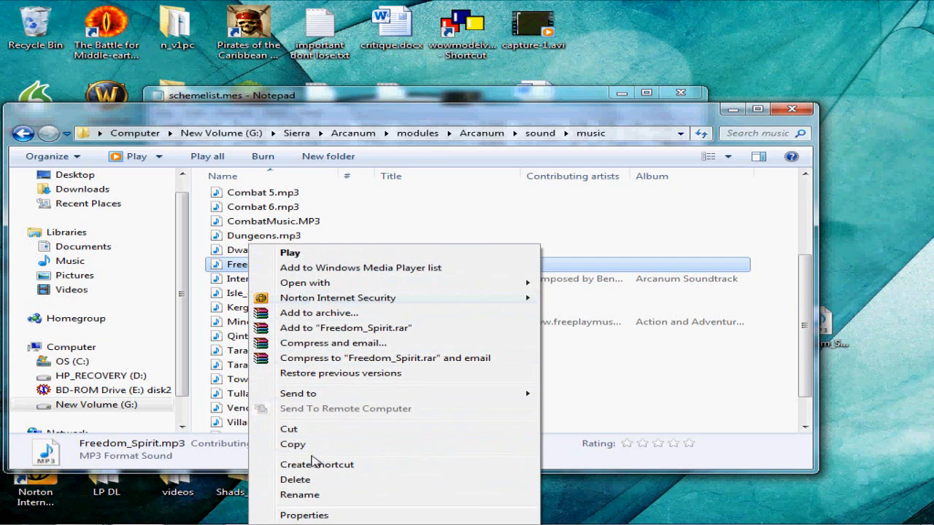
{"action": "left_click", "coordinate": [317, 495]}
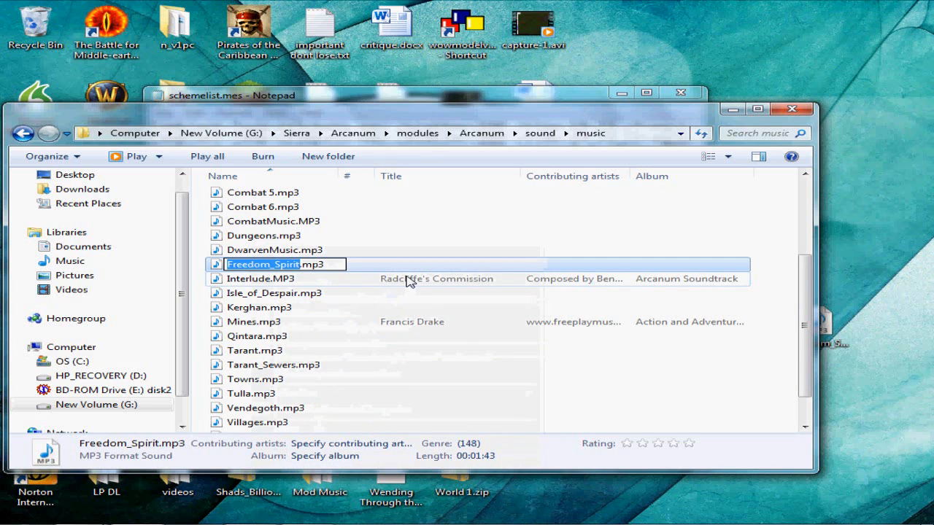
{"action": "key", "text": "shift+Right"}
{"action": "key", "text": "shift+Right"}
{"action": "key", "text": "shift+Right"}
{"action": "key", "text": "shift+Right"}
{"action": "key", "text": "ctrl+c"}
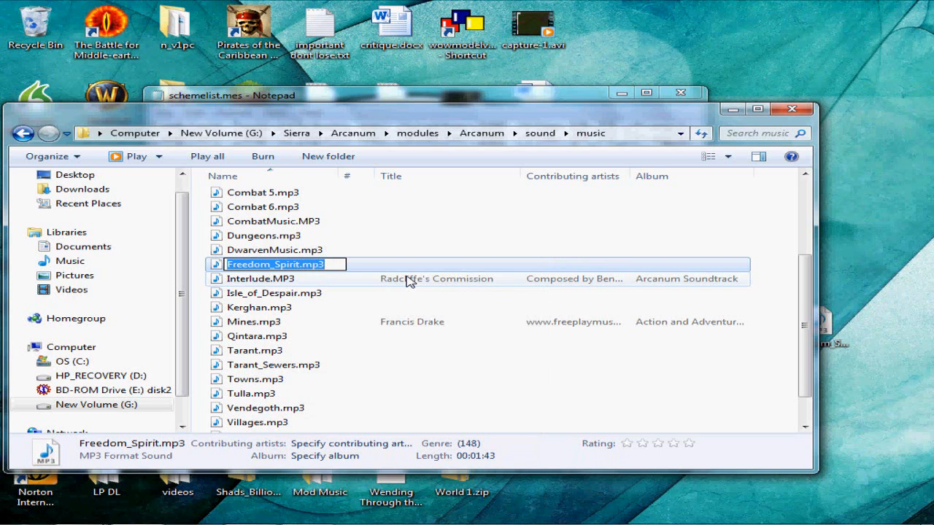
{"action": "left_click", "coordinate": [194, 247]}
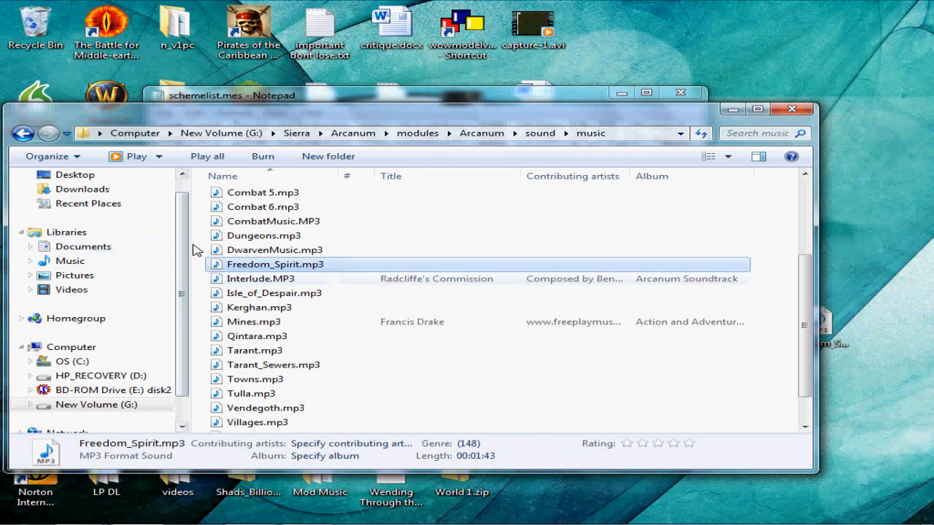
{"action": "left_click", "coordinate": [193, 247]}
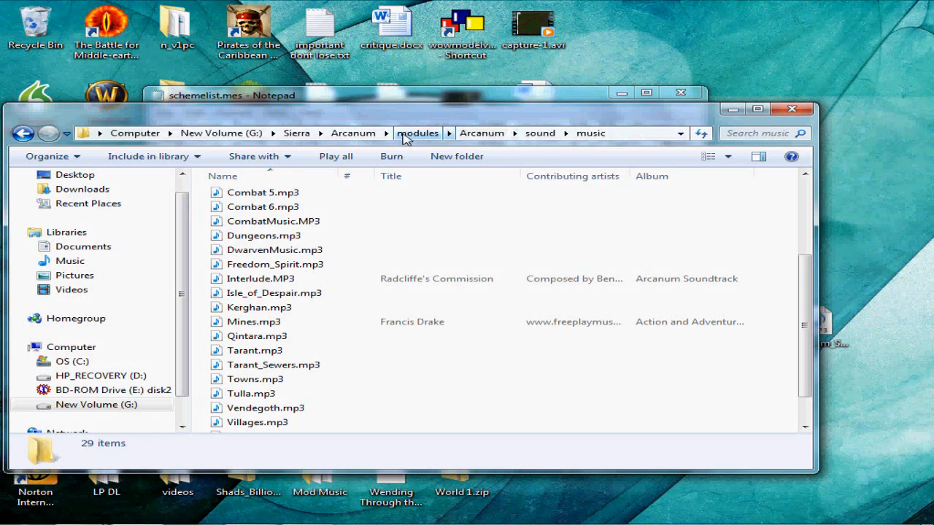
Step: Insert the copied name Freedom_Spirit.mp3 after the music path of the last schemelist.mes entry, followed by a space and a slash
{"action": "left_click_drag", "start_coordinate": [576, 122], "coordinate": [649, 248]}
{"action": "left_click", "coordinate": [493, 112]}
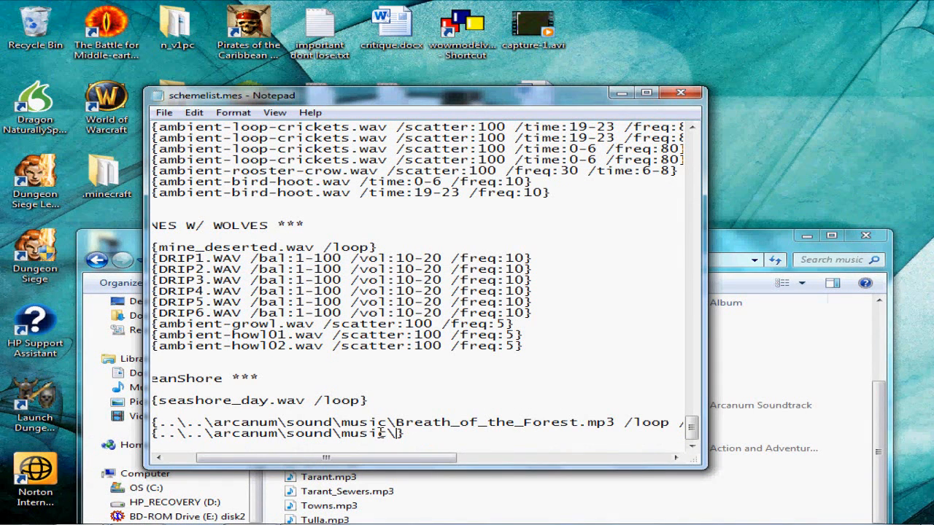
{"action": "key", "text": "ctrl+v"}
{"action": "left_click_drag", "start_coordinate": [443, 459], "coordinate": [517, 460]}
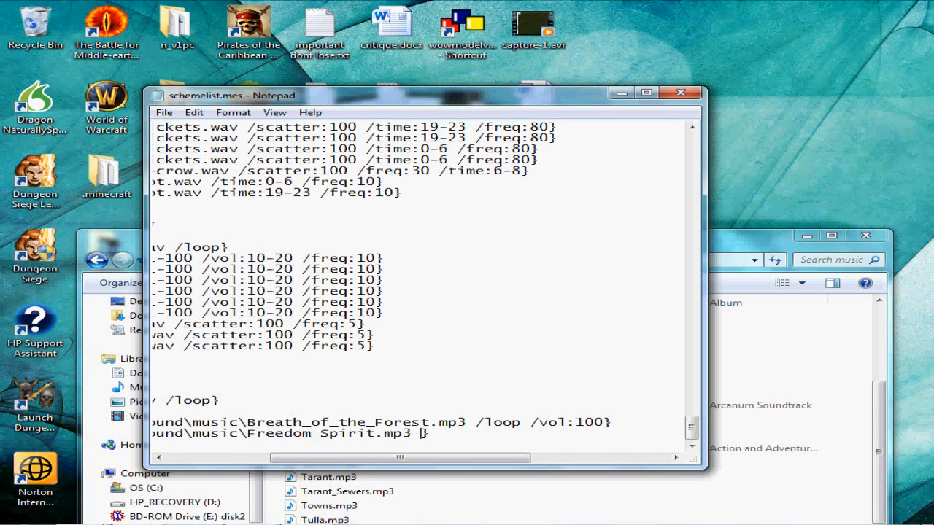
{"action": "type", "text": "/"}
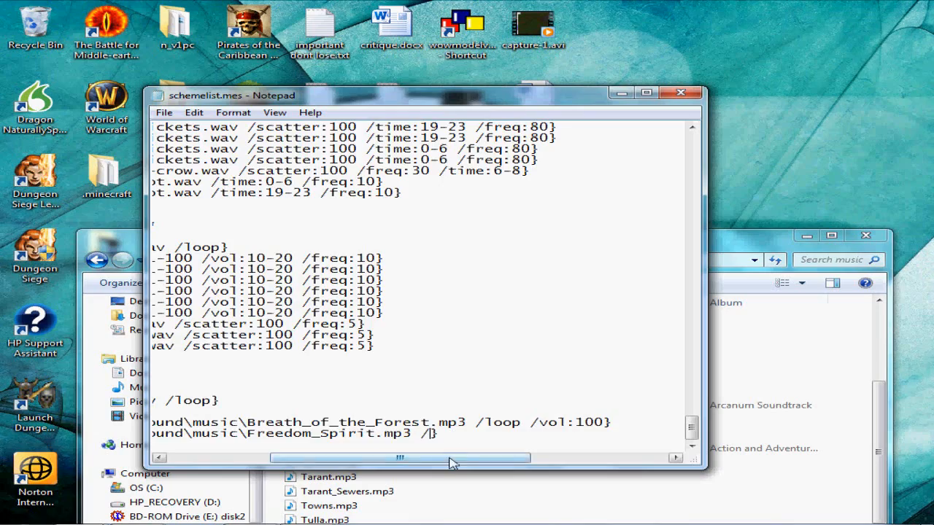
Step: Examine the sound option rules in the schemelist.mes header comments, from /LOOP to /SCATTER, in a maximized window, and return to the last entry
{"action": "left_click_drag", "start_coordinate": [450, 458], "coordinate": [309, 443]}
{"action": "left_click_drag", "start_coordinate": [692, 435], "coordinate": [688, 170]}
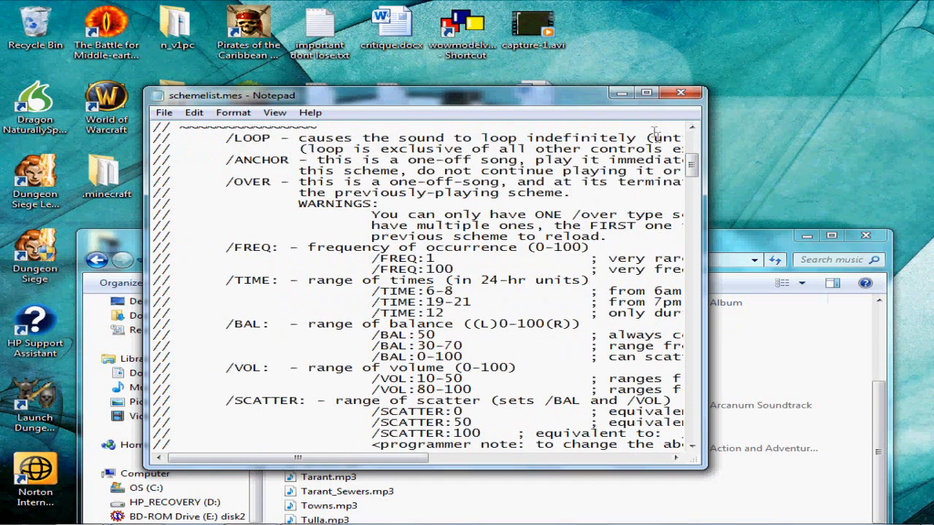
{"action": "left_click", "coordinate": [647, 94]}
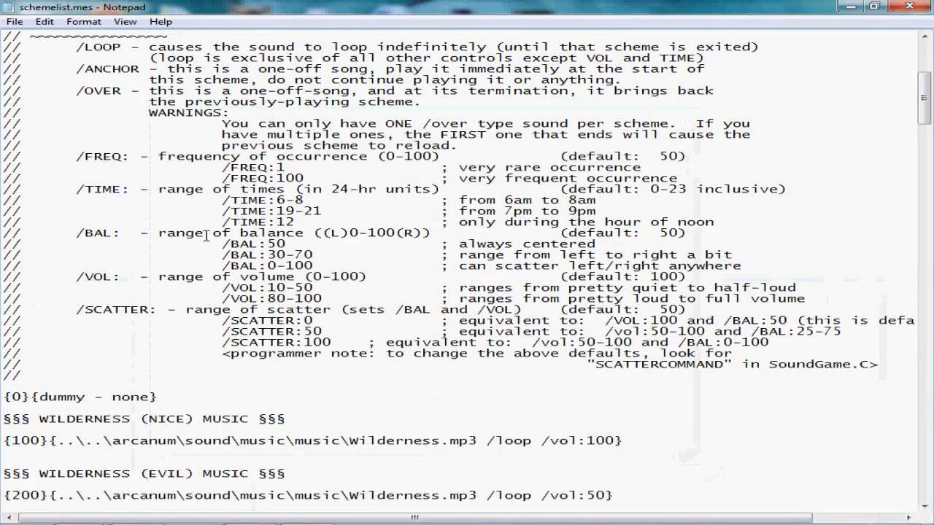
{"action": "scroll", "coordinate": [206, 235], "scroll_direction": "up", "scroll_amount": 1}
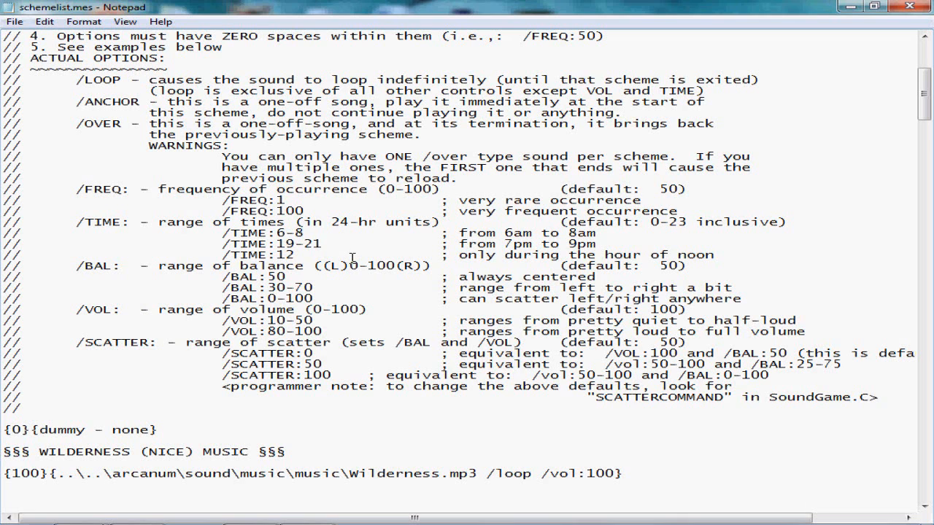
{"action": "scroll", "coordinate": [349, 261], "scroll_direction": "down", "scroll_amount": 4}
{"action": "scroll", "coordinate": [347, 260], "scroll_direction": "up", "scroll_amount": 5}
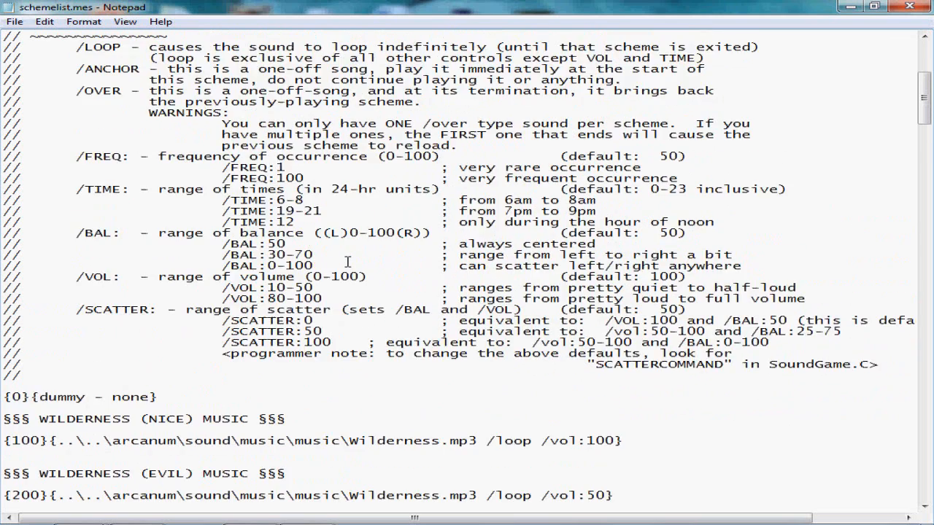
{"action": "scroll", "coordinate": [347, 261], "scroll_direction": "up", "scroll_amount": 1}
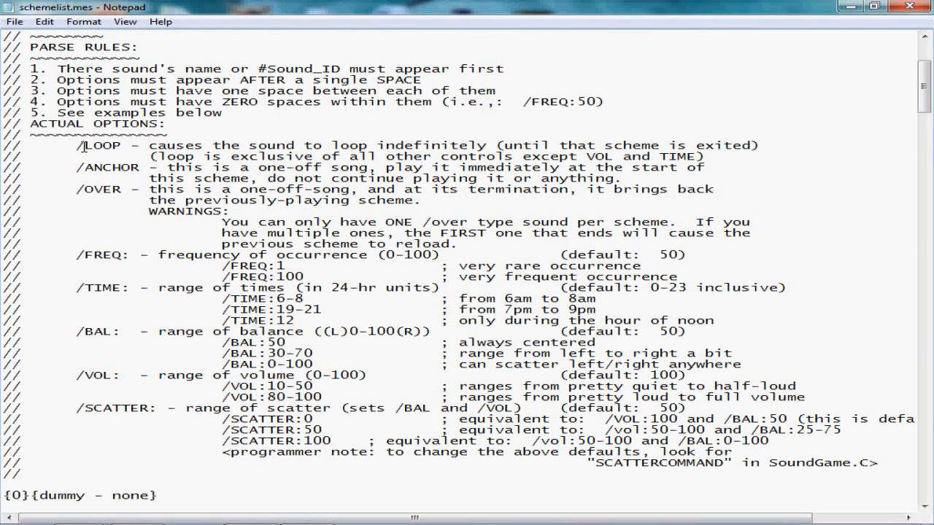
{"action": "left_click_drag", "start_coordinate": [78, 147], "coordinate": [771, 160]}
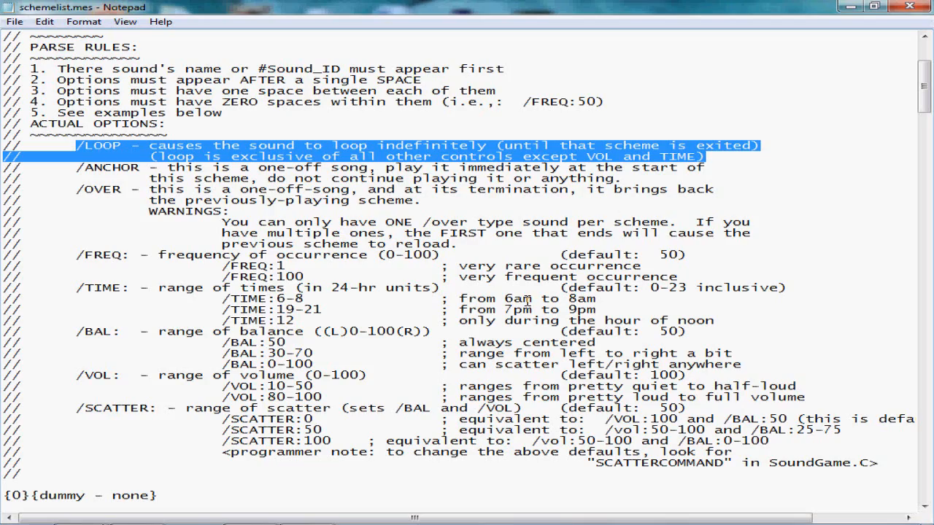
{"action": "left_click", "coordinate": [181, 194]}
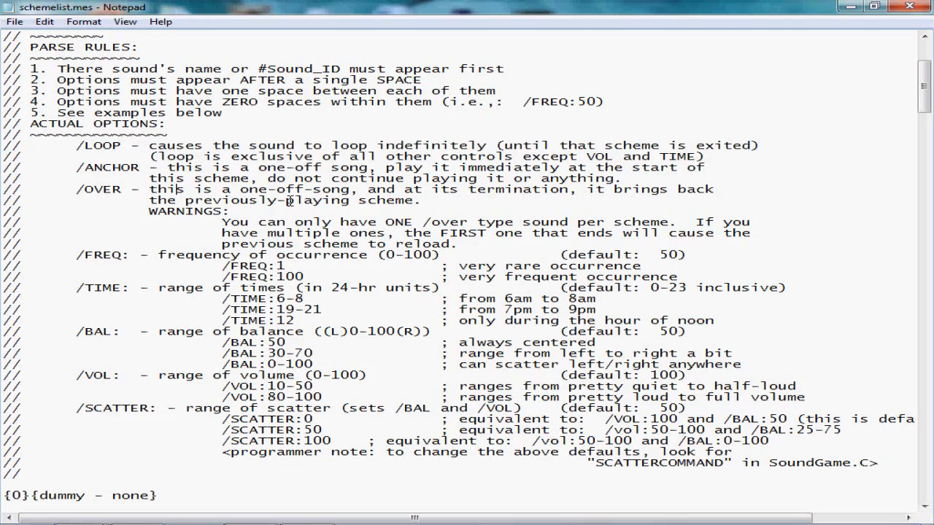
{"action": "scroll", "coordinate": [202, 275], "scroll_direction": "down", "scroll_amount": 7}
{"action": "scroll", "coordinate": [203, 276], "scroll_direction": "down", "scroll_amount": 20}
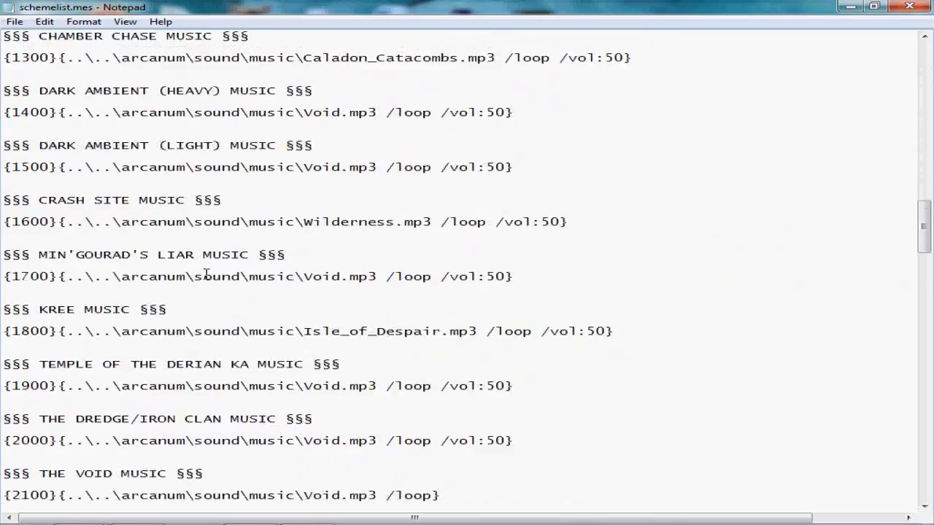
{"action": "scroll", "coordinate": [211, 274], "scroll_direction": "down", "scroll_amount": 20}
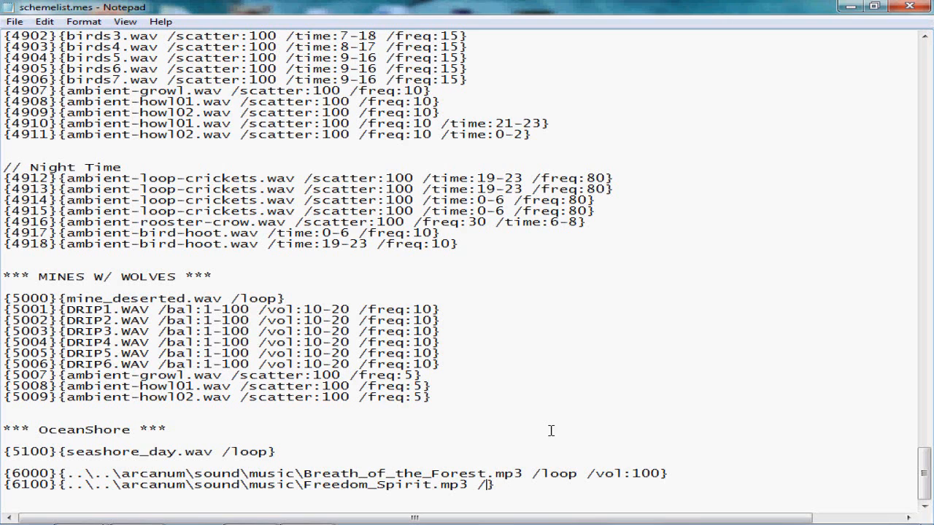
Step: Complete the Freedom_Spirit.mp3 entry with the options /loop /vol:100
{"action": "type", "text": "loop /vol:"}
{"action": "scroll", "coordinate": [551, 392], "scroll_direction": "up", "scroll_amount": 5}
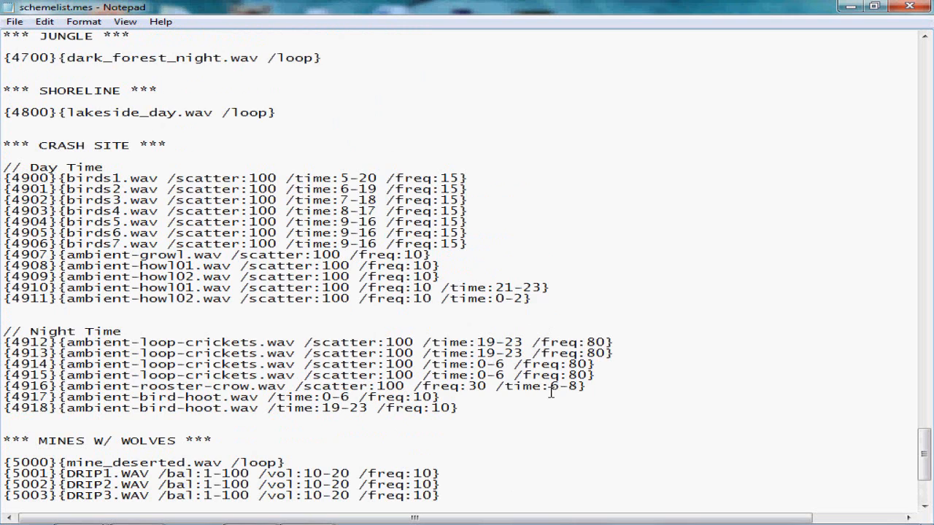
{"action": "scroll", "coordinate": [550, 393], "scroll_direction": "down", "scroll_amount": 5}
{"action": "type", "text": "100"}
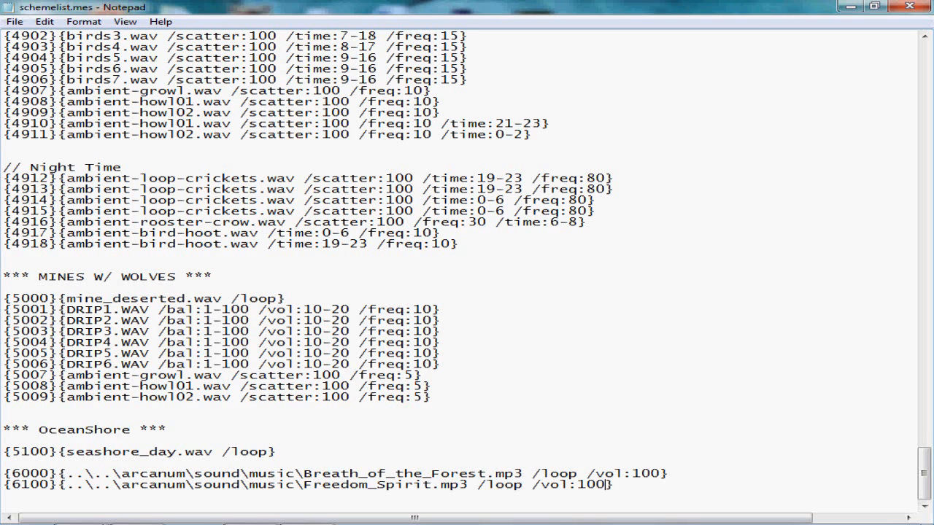
{"action": "scroll", "coordinate": [328, 351], "scroll_direction": "up", "scroll_amount": 11}
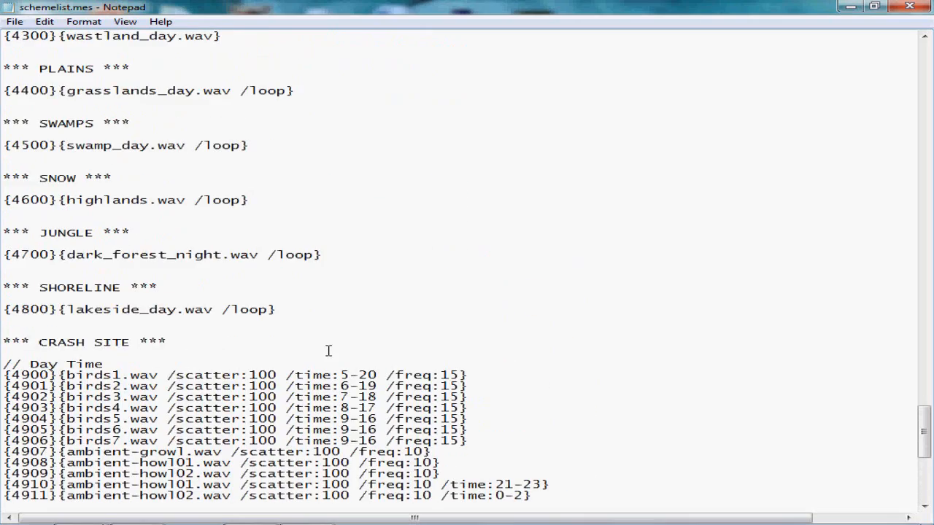
{"action": "scroll", "coordinate": [328, 351], "scroll_direction": "up", "scroll_amount": 6}
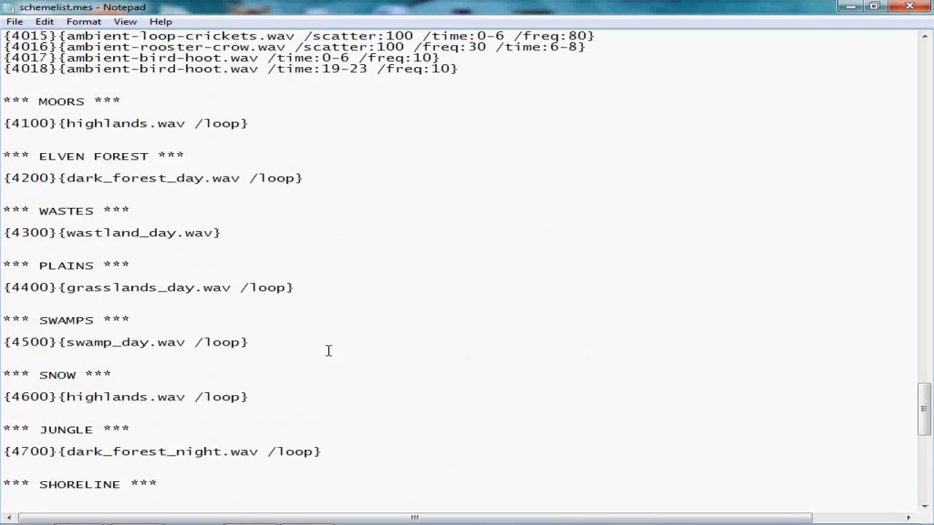
{"action": "scroll", "coordinate": [329, 351], "scroll_direction": "up", "scroll_amount": 4}
{"action": "scroll", "coordinate": [329, 350], "scroll_direction": "down", "scroll_amount": 20}
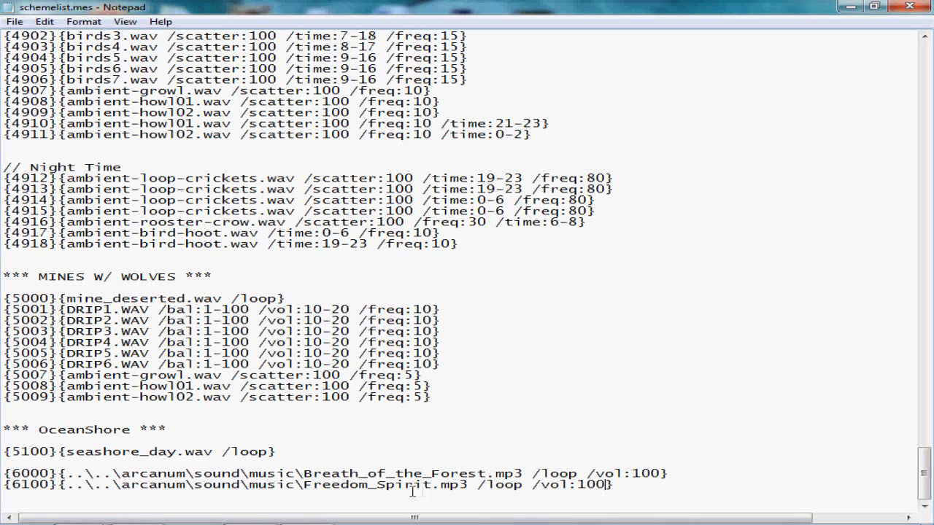
{"action": "left_click_drag", "start_coordinate": [306, 486], "coordinate": [468, 486]}
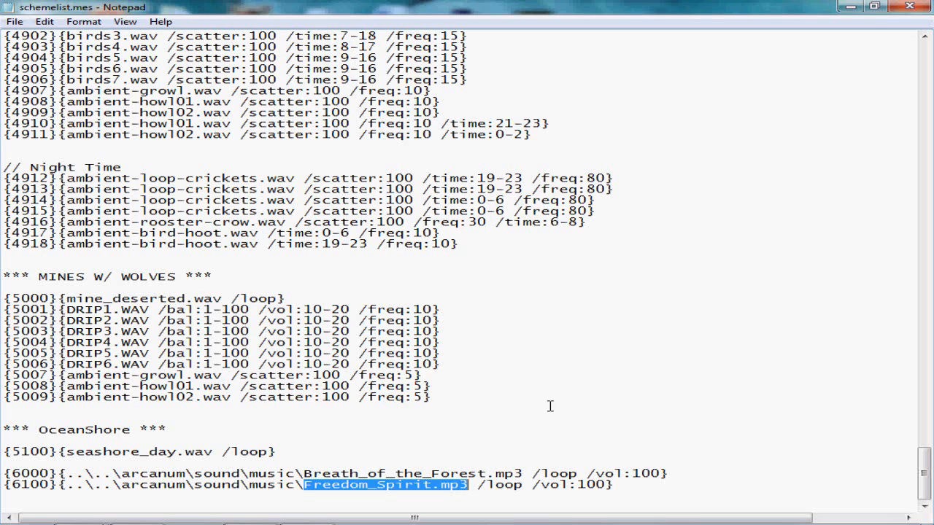
{"action": "left_click", "coordinate": [476, 438]}
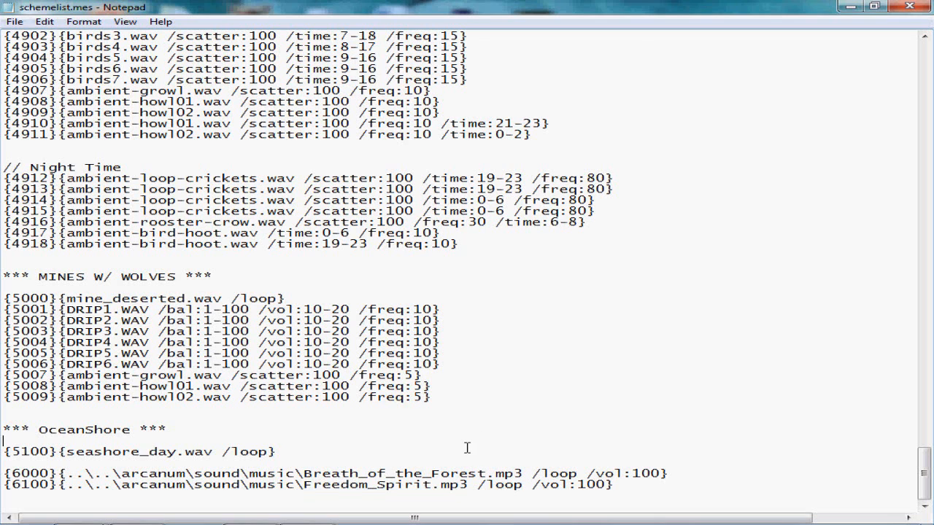
Step: Save schemelist.mes and close it
{"action": "left_click", "coordinate": [13, 21]}
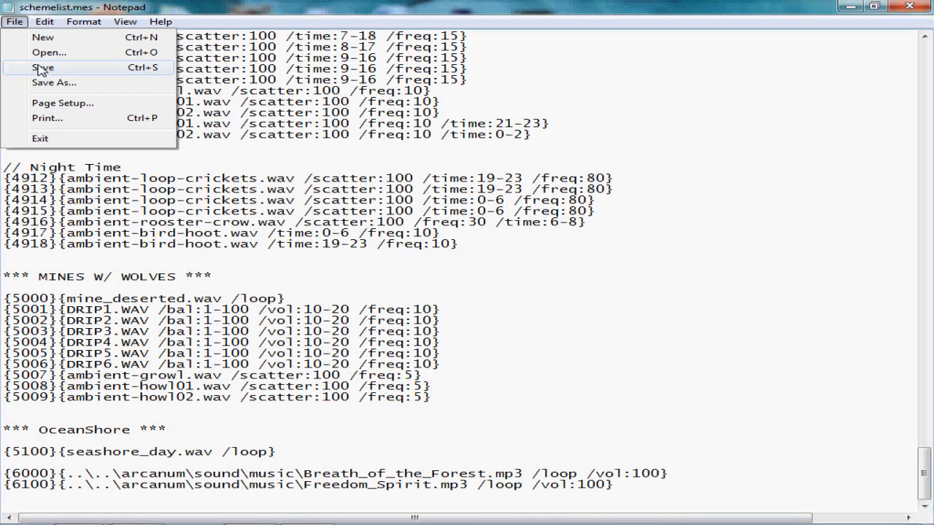
{"action": "left_click", "coordinate": [42, 70]}
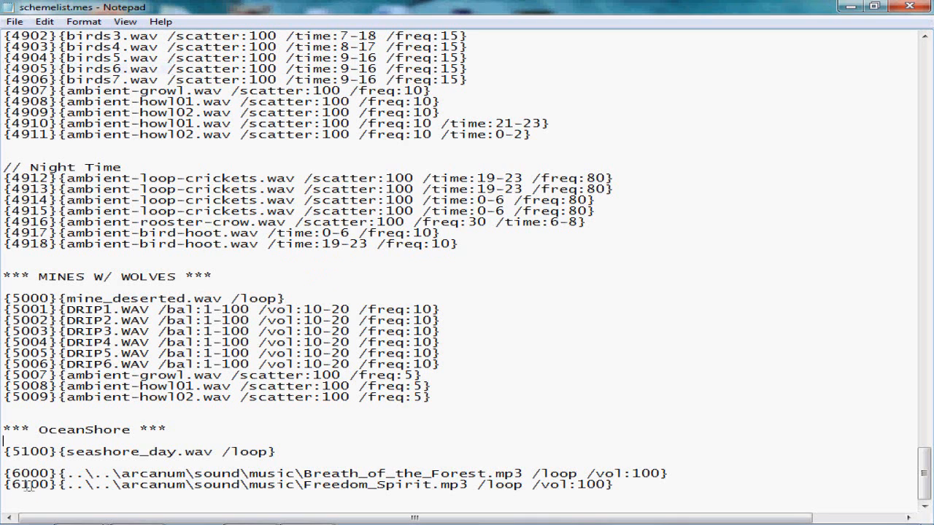
{"action": "left_click", "coordinate": [914, 6]}
Step: Open the Sound\music folder of the Legend of Azris module
{"action": "left_click_drag", "start_coordinate": [333, 235], "coordinate": [316, 130]}
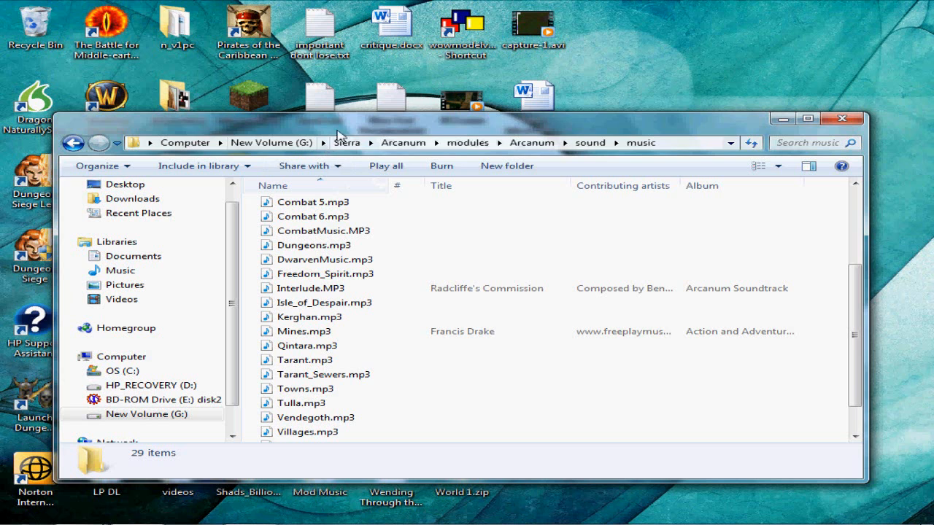
{"action": "left_click", "coordinate": [468, 142]}
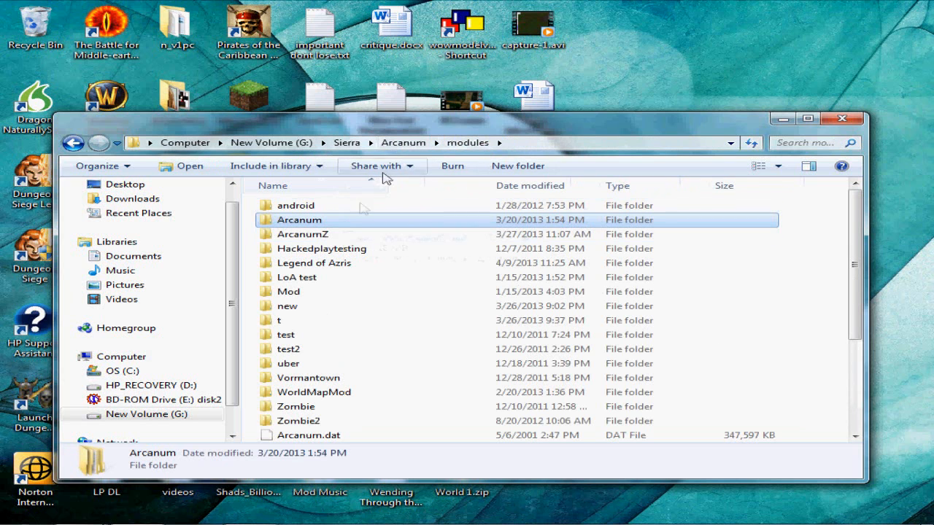
{"action": "double_click", "coordinate": [326, 266]}
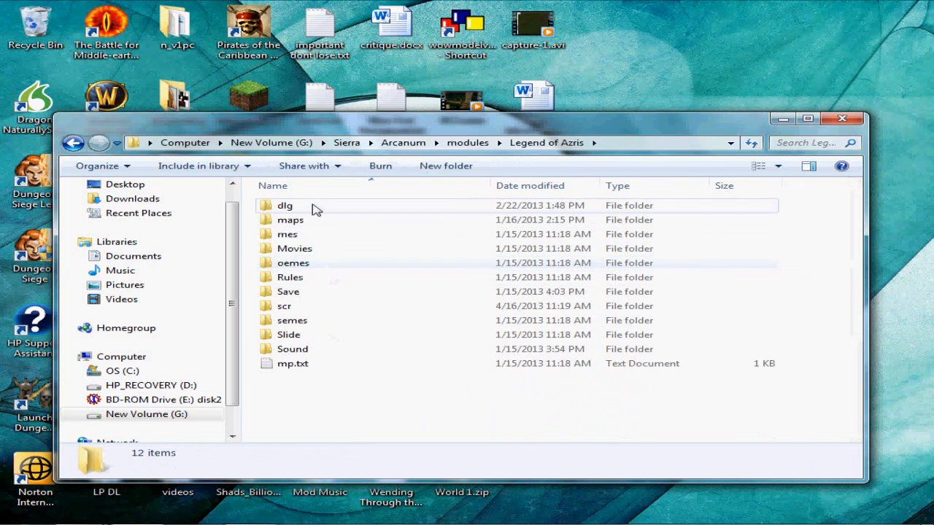
{"action": "double_click", "coordinate": [340, 348]}
{"action": "left_click", "coordinate": [305, 207]}
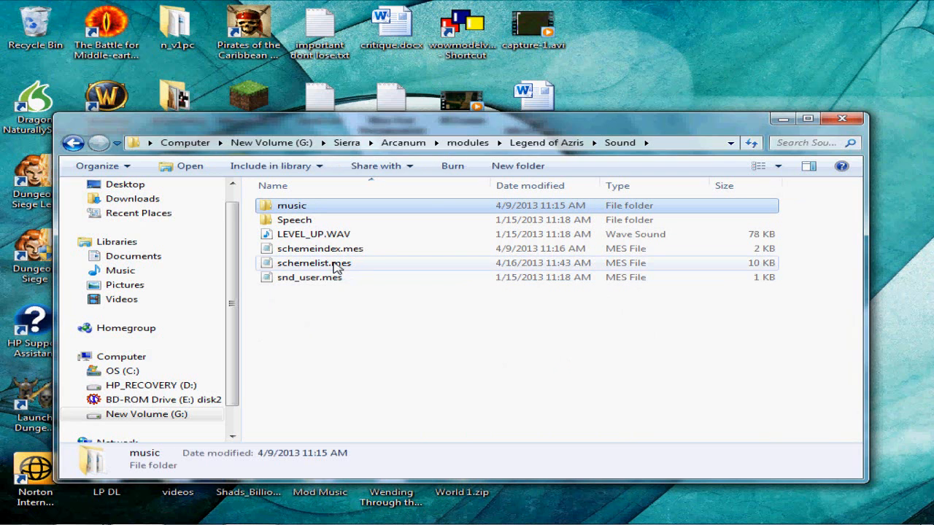
{"action": "double_click", "coordinate": [275, 207]}
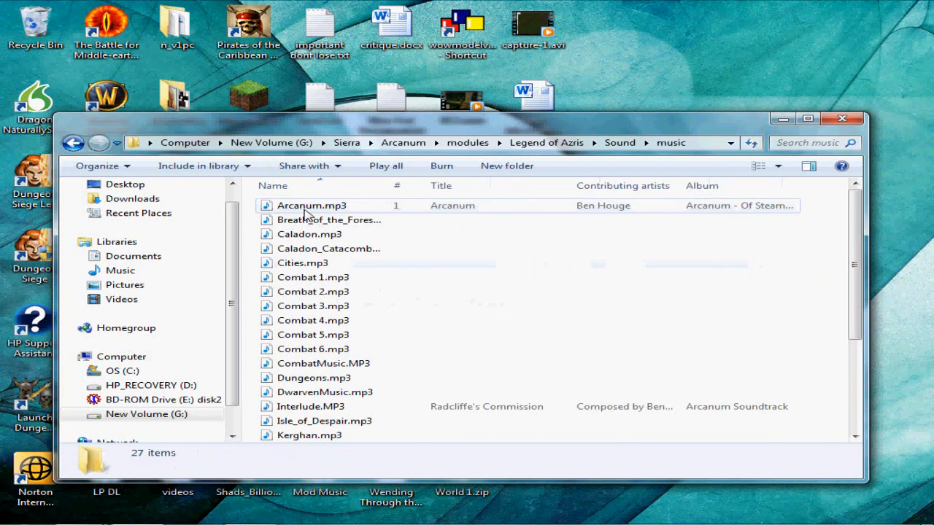
Step: Copy the Freedom_Spirit MP3 from the desktop into the Legend of Azris music folder and return to its Sound folder
{"action": "right_click", "coordinate": [254, 244]}
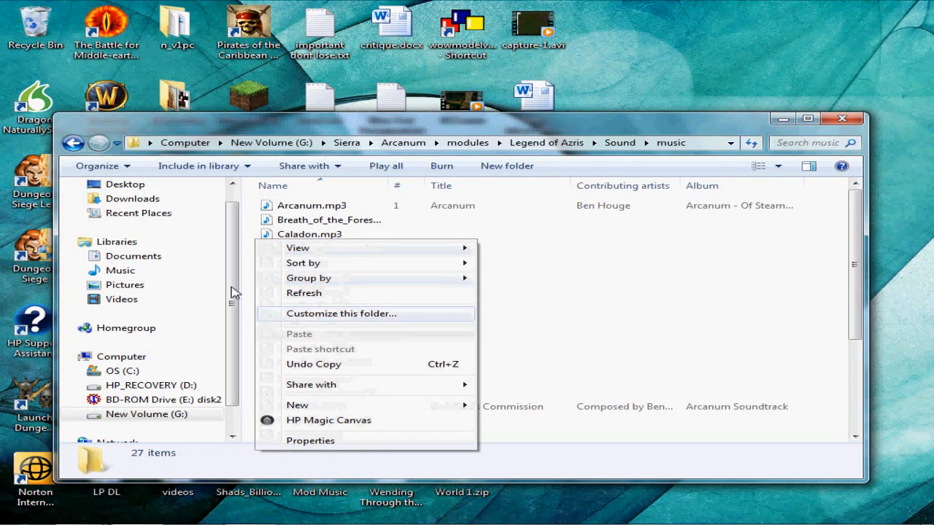
{"action": "left_click", "coordinate": [655, 127]}
{"action": "left_click_drag", "start_coordinate": [654, 127], "coordinate": [609, 128]}
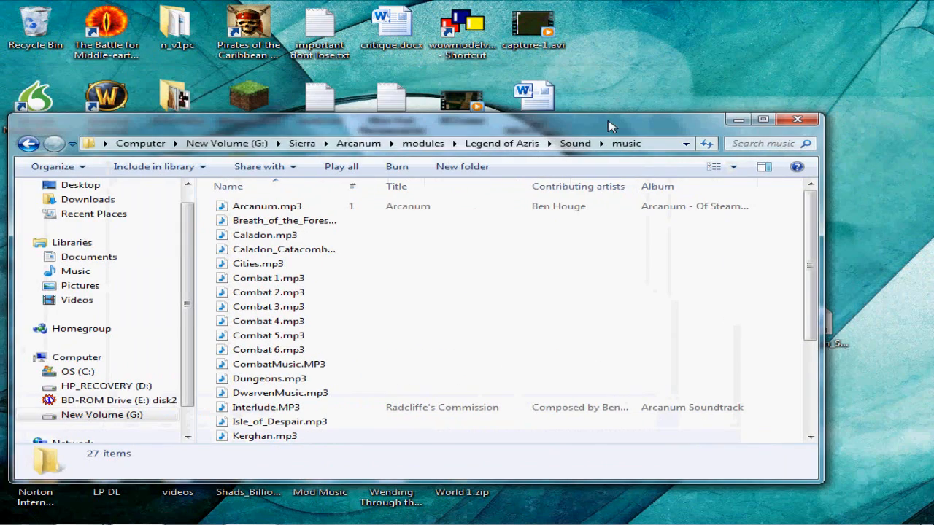
{"action": "left_click_drag", "start_coordinate": [770, 297], "coordinate": [470, 293]}
{"action": "left_click", "coordinate": [206, 290]}
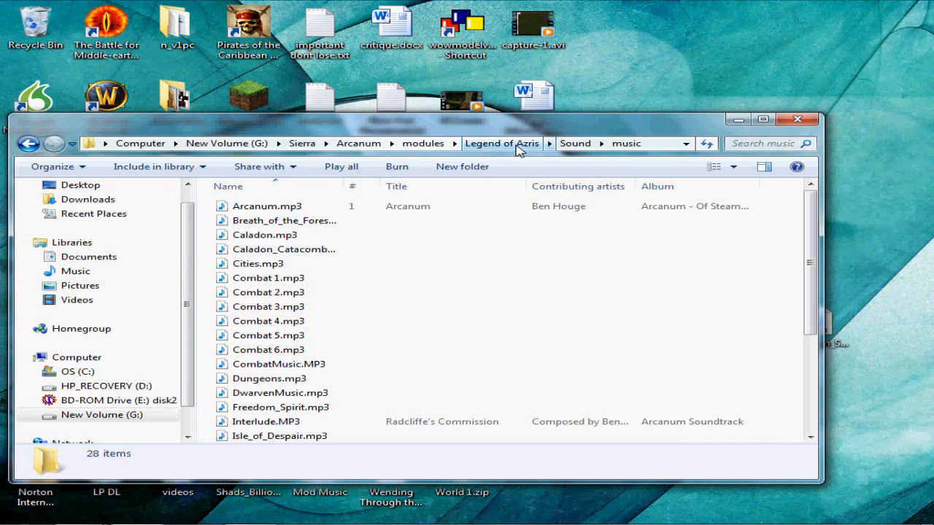
{"action": "left_click", "coordinate": [573, 144]}
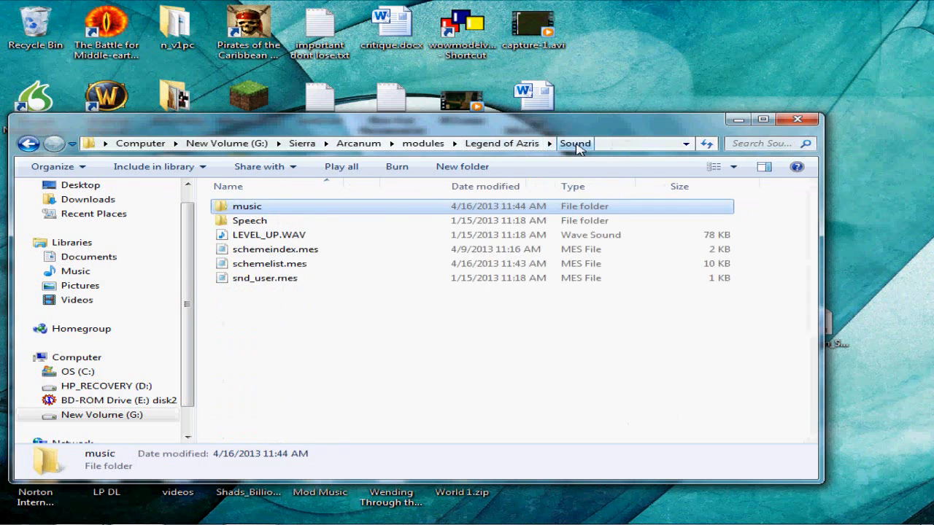
{"action": "left_click", "coordinate": [310, 266]}
{"action": "double_click", "coordinate": [309, 266]}
{"action": "scroll", "coordinate": [309, 266], "scroll_direction": "down", "scroll_amount": 10}
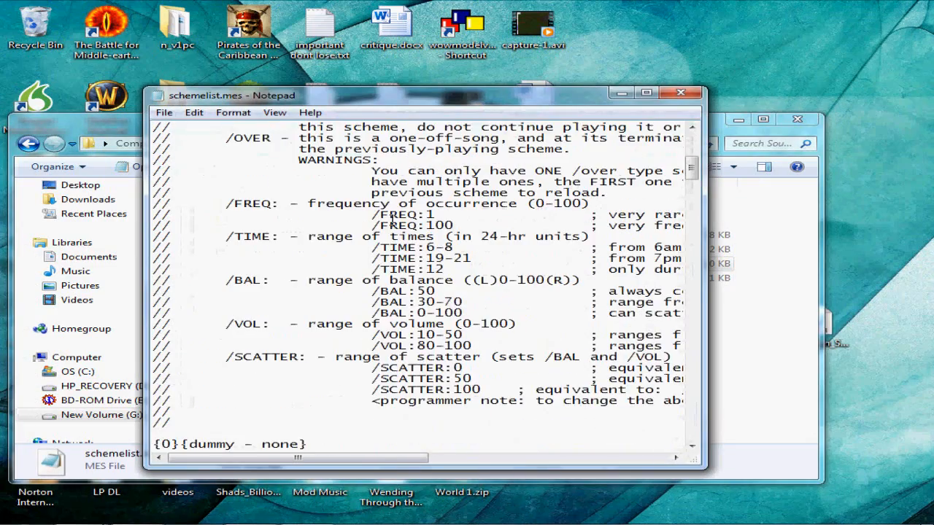
{"action": "left_click", "coordinate": [681, 93]}
Step: Open schemeindex.mes and start a new entry numbered {61} with empty second braces below the M.Forest line
{"action": "double_click", "coordinate": [309, 248]}
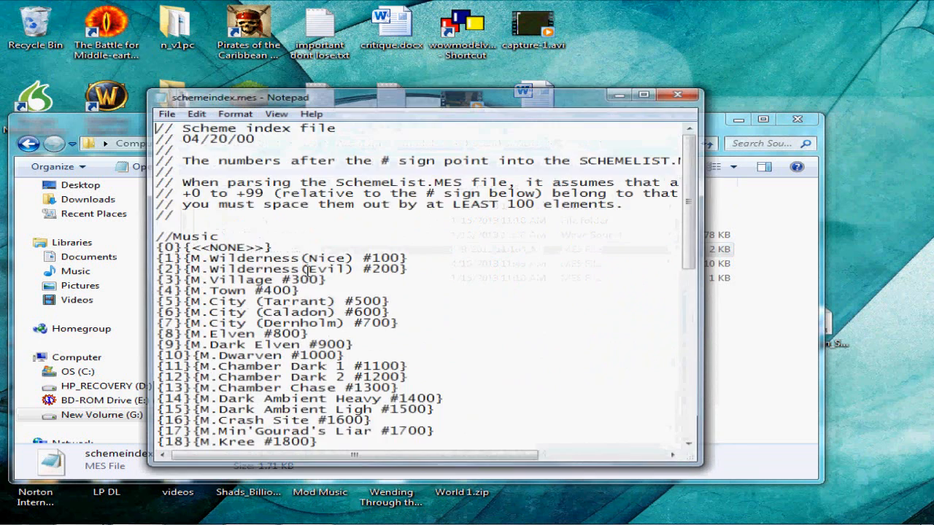
{"action": "scroll", "coordinate": [362, 279], "scroll_direction": "down", "scroll_amount": 8}
{"action": "scroll", "coordinate": [362, 279], "scroll_direction": "down", "scroll_amount": 4}
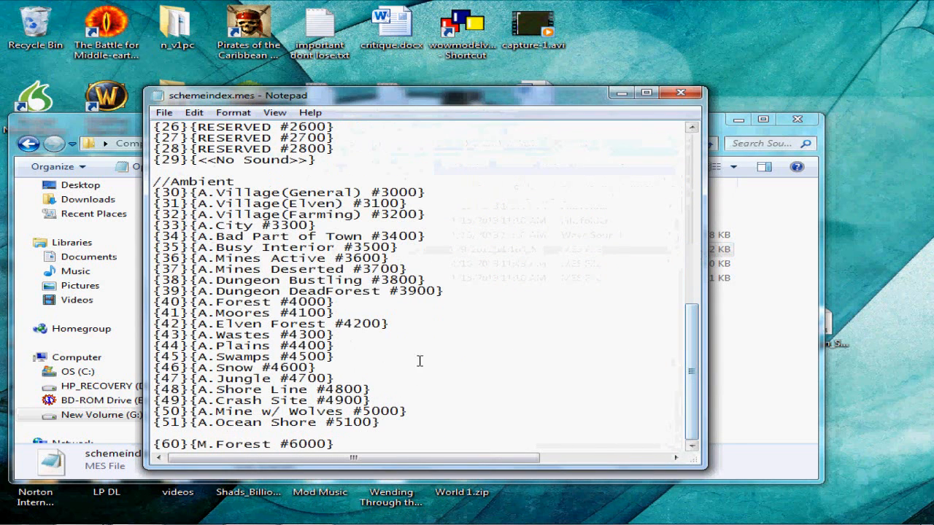
{"action": "left_click", "coordinate": [364, 445]}
{"action": "key", "text": "Return"}
{"action": "type", "text": "{}{}"}
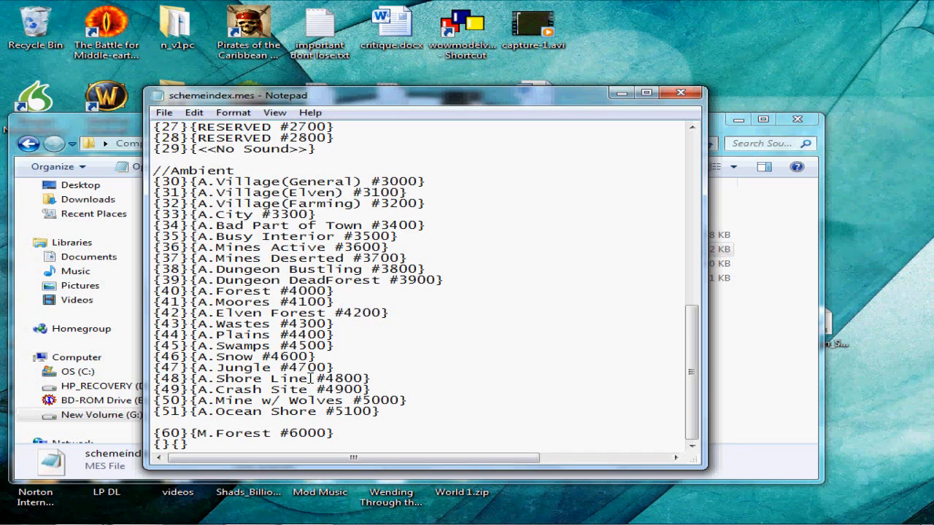
{"action": "type", "text": "61"}
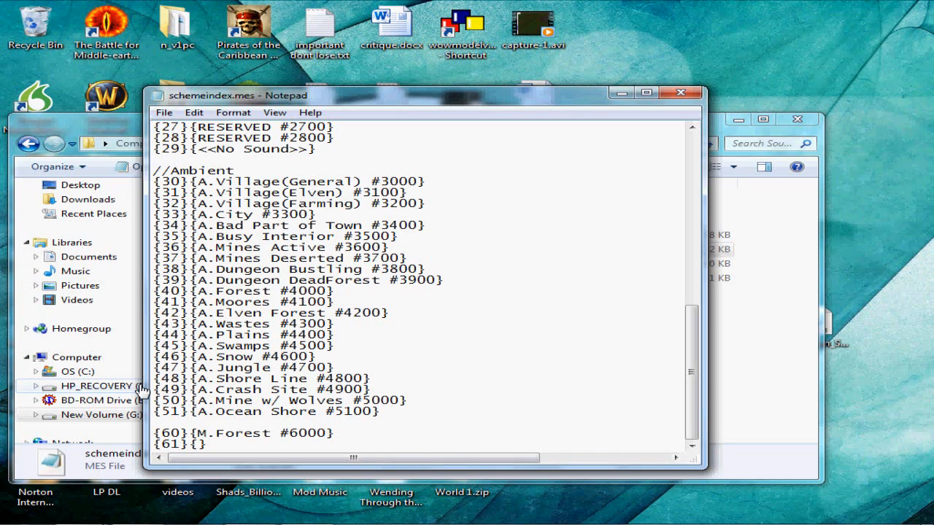
Step: Fill the second braces of entry {61} with M.Plains #6100
{"action": "type", "text": "00"}
{"action": "key", "text": "BackSpace"}
{"action": "key", "text": "BackSpace"}
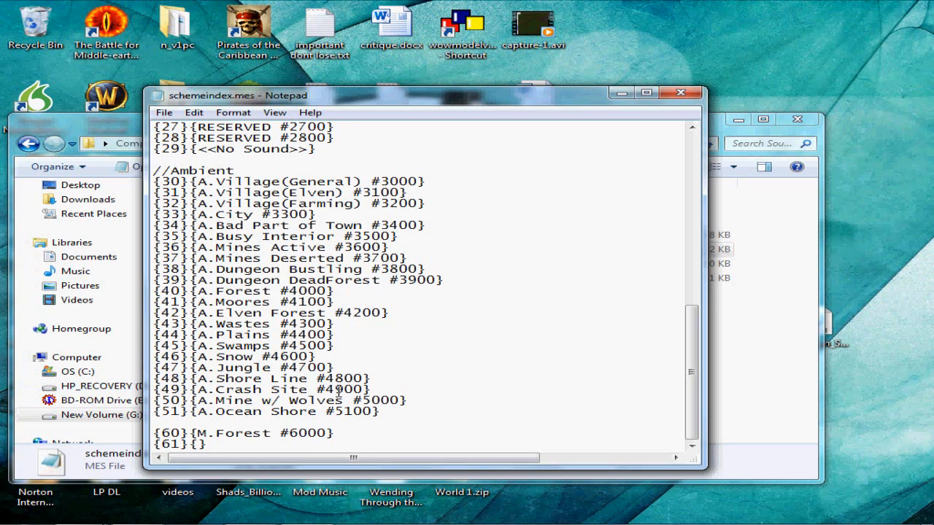
{"action": "type", "text": "M"}
{"action": "type", "text": "."}
{"action": "type", "text": "Plains #"}
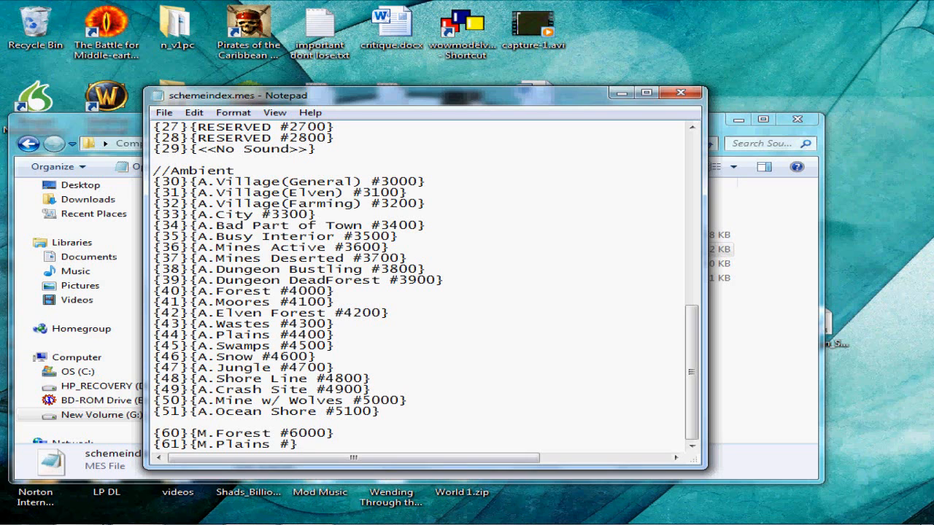
{"action": "type", "text": "6100"}
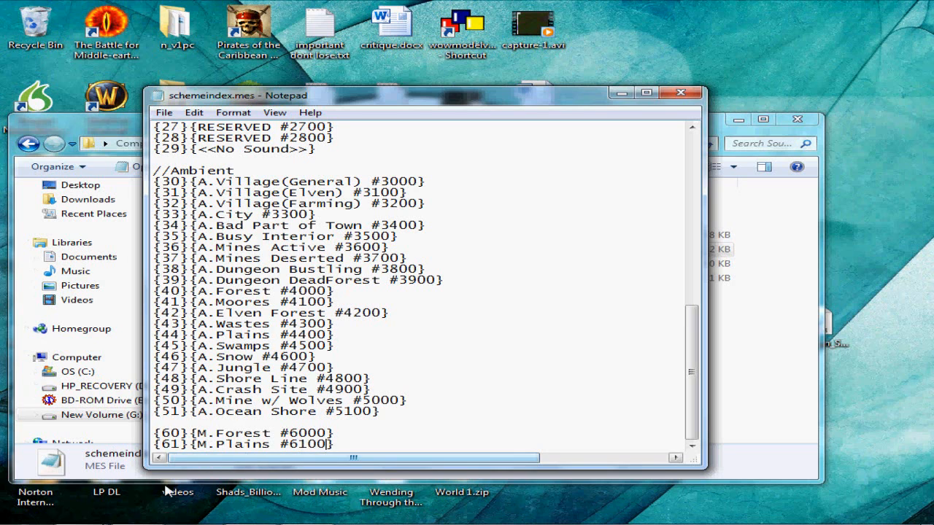
Step: Save schemeindex.mes and close it
{"action": "left_click", "coordinate": [164, 113]}
{"action": "left_click", "coordinate": [186, 157]}
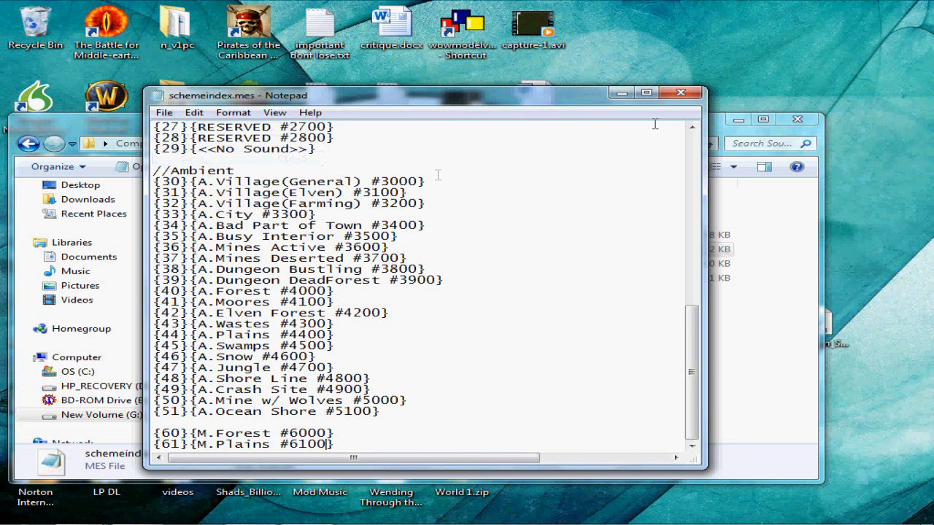
{"action": "left_click", "coordinate": [680, 93]}
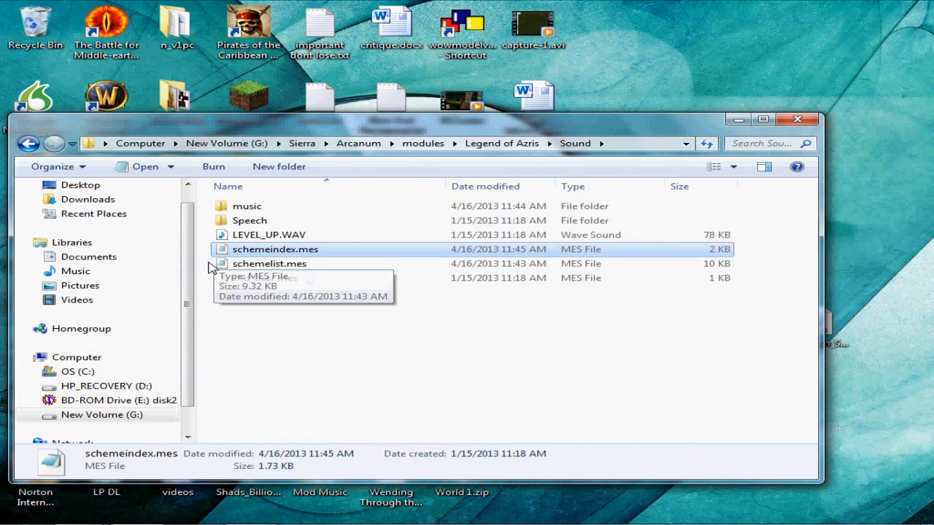
Step: Copy schemeindex.mes and schemelist.mes from the Legend of Azris Sound folder
{"action": "left_click", "coordinate": [222, 264]}
{"action": "left_click", "coordinate": [235, 249], "text": "ctrl"}
{"action": "right_click", "coordinate": [297, 251]}
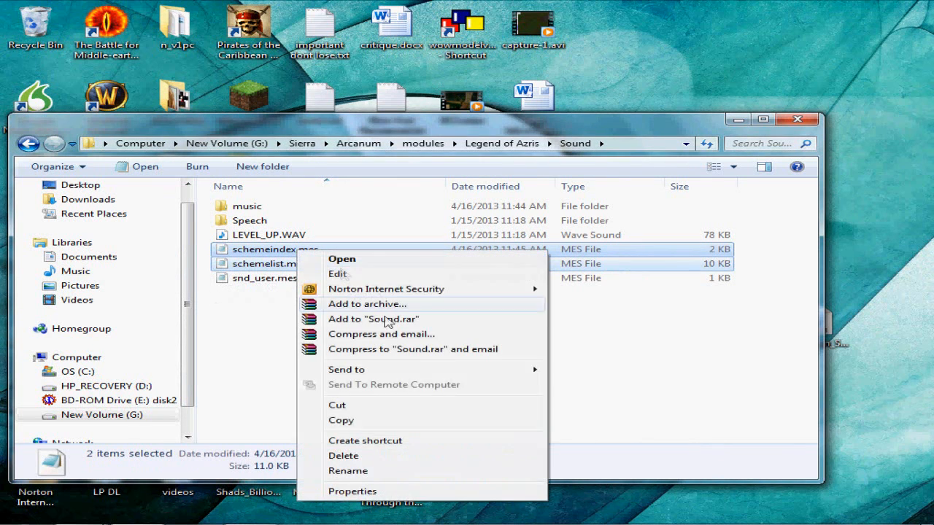
{"action": "left_click", "coordinate": [361, 421]}
{"action": "left_click", "coordinate": [267, 289]}
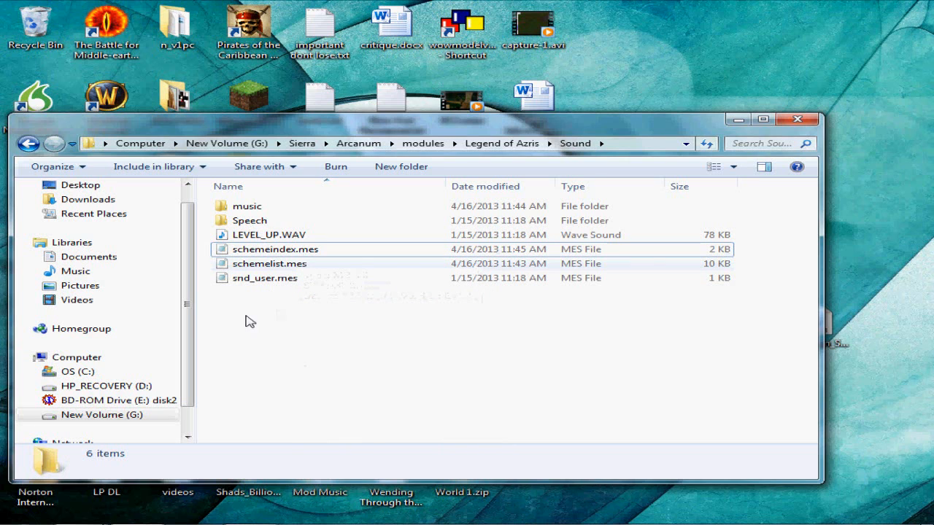
Step: Reopen the module's schemeindex.mes to check the M.Plains entry at the end of the file, then close it
{"action": "double_click", "coordinate": [256, 250]}
{"action": "scroll", "coordinate": [332, 295], "scroll_direction": "down", "scroll_amount": 8}
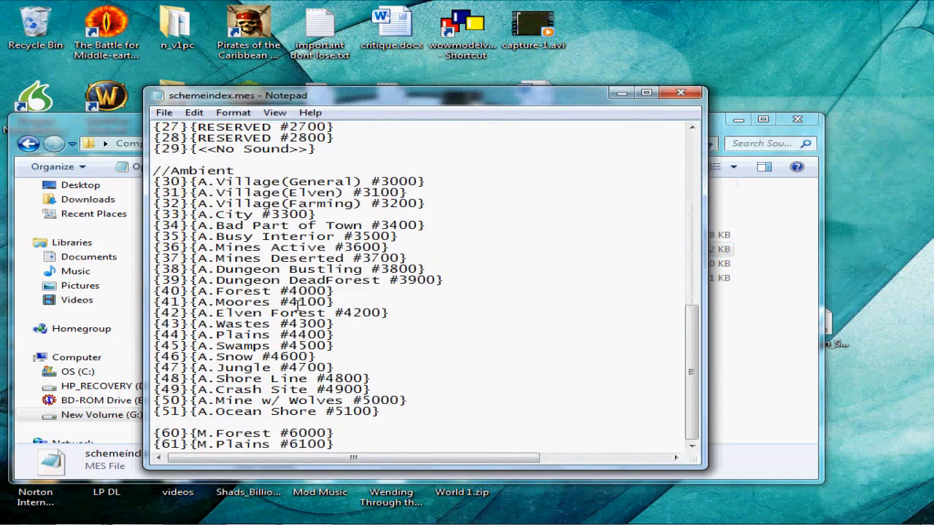
{"action": "left_click", "coordinate": [680, 93]}
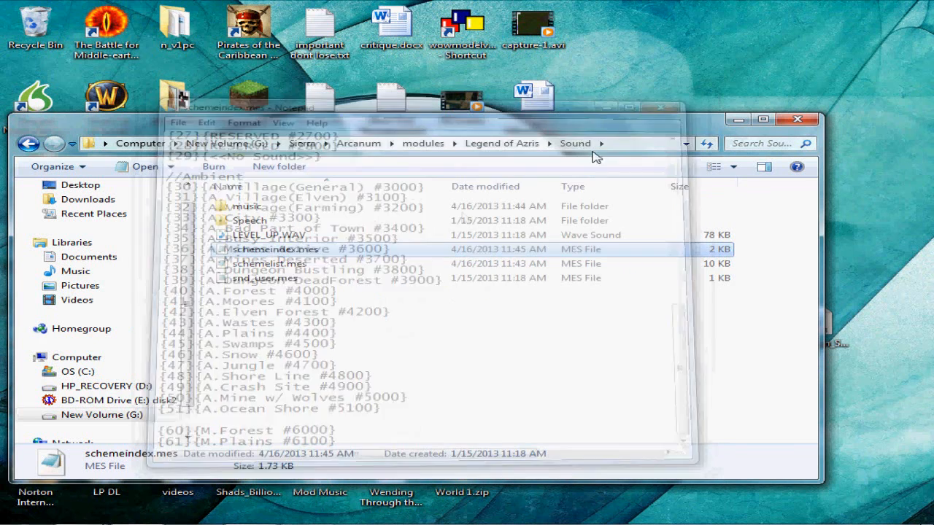
{"action": "left_click", "coordinate": [209, 238]}
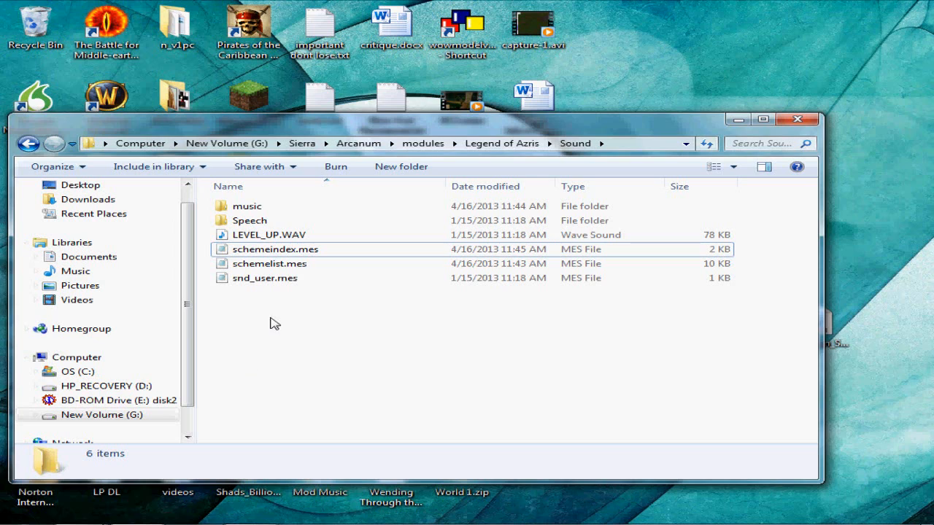
{"action": "double_click", "coordinate": [238, 250]}
{"action": "scroll", "coordinate": [301, 329], "scroll_direction": "down", "scroll_amount": 3}
{"action": "scroll", "coordinate": [301, 328], "scroll_direction": "down", "scroll_amount": 7}
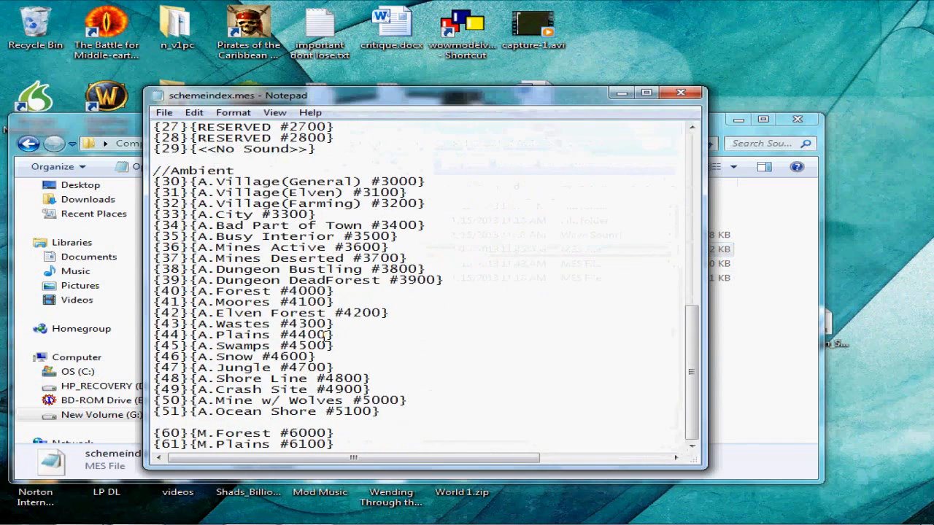
{"action": "left_click_drag", "start_coordinate": [347, 445], "coordinate": [152, 444]}
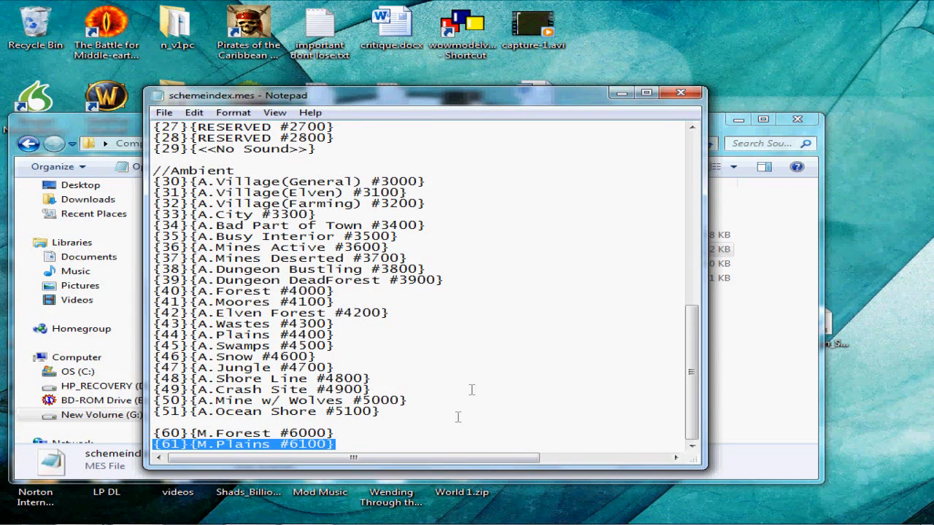
{"action": "left_click", "coordinate": [678, 96]}
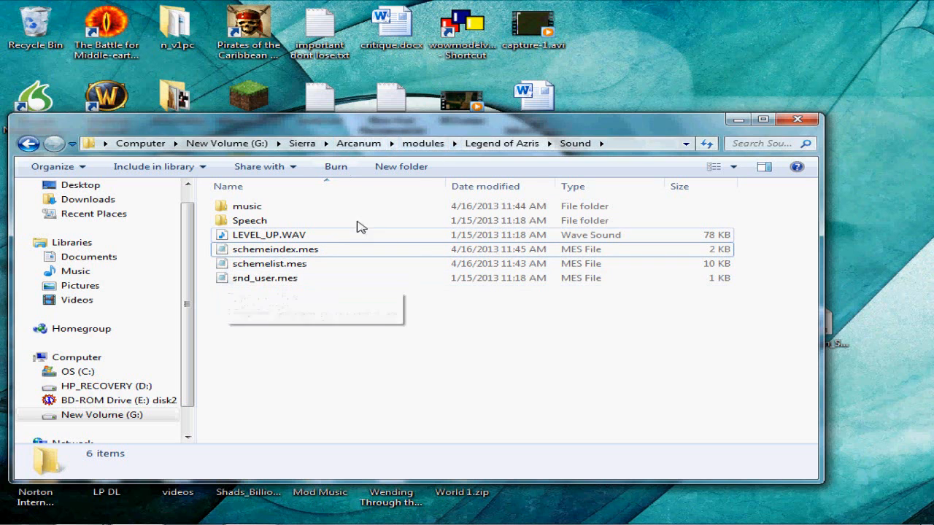
Step: Paste the two copied scheme files into Arcanum's data\sound folder, replacing the existing schemeindex.mes and schemelist.mes
{"action": "left_click", "coordinate": [359, 144]}
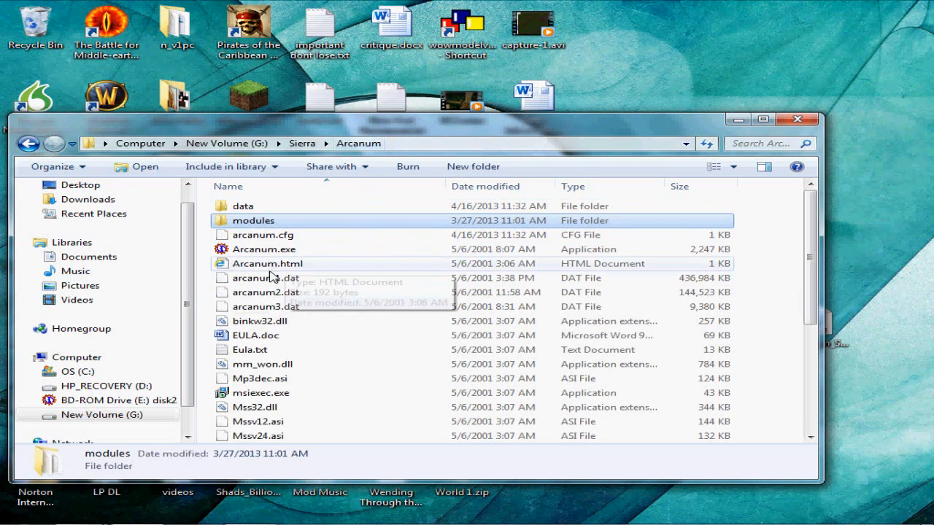
{"action": "double_click", "coordinate": [265, 209]}
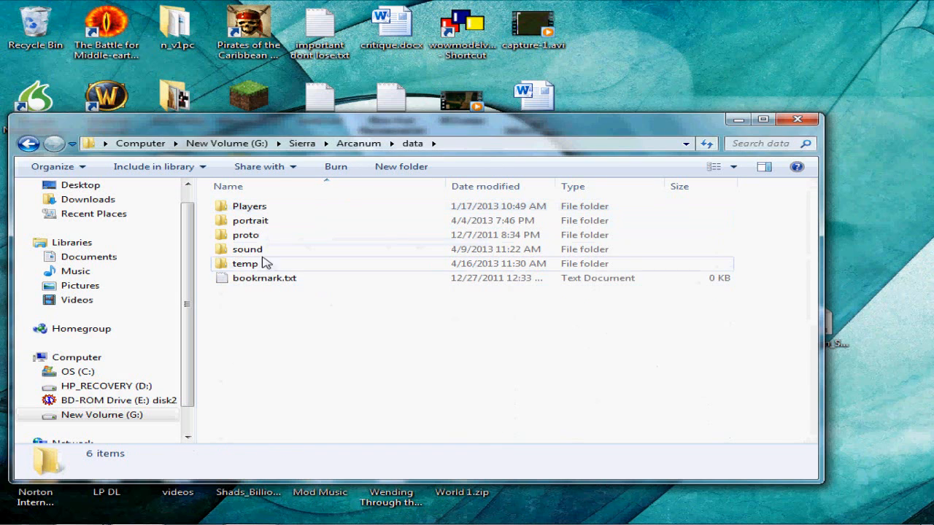
{"action": "mouse_move", "coordinate": [272, 254]}
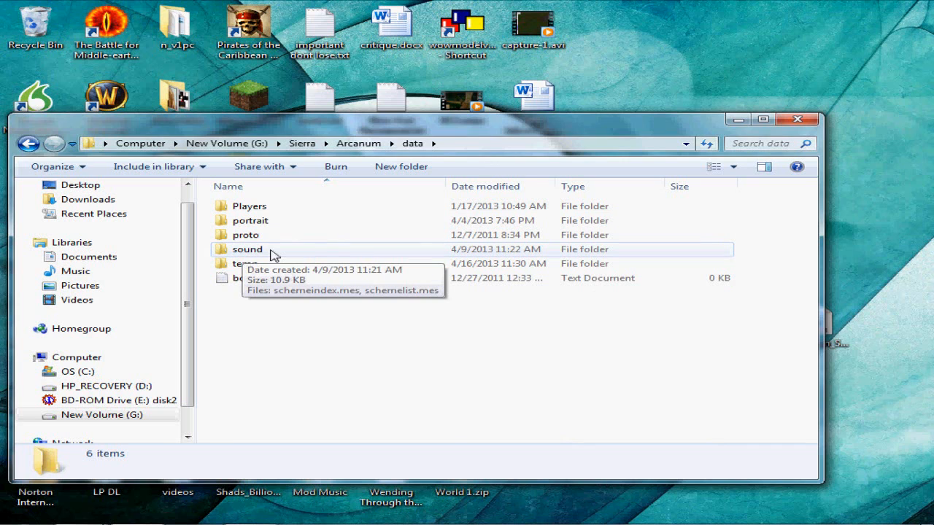
{"action": "double_click", "coordinate": [272, 253]}
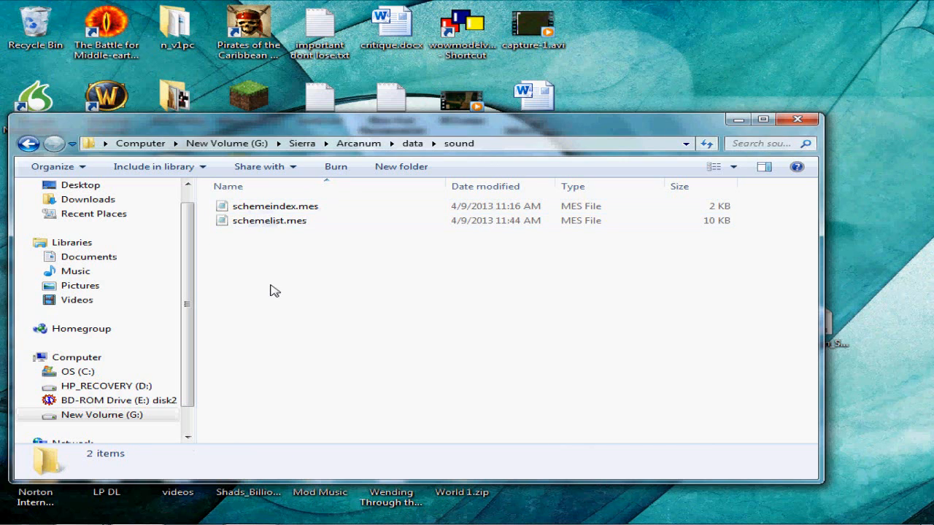
{"action": "right_click", "coordinate": [270, 277]}
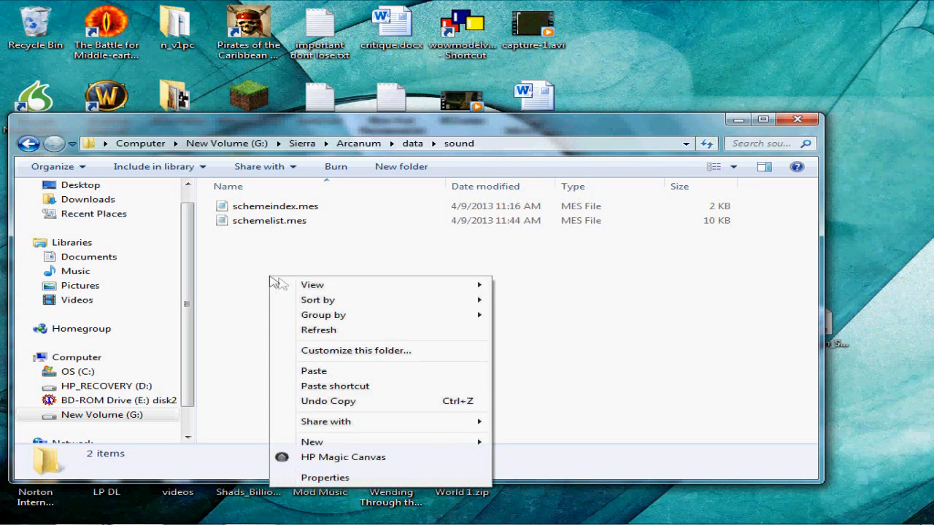
{"action": "left_click", "coordinate": [338, 373]}
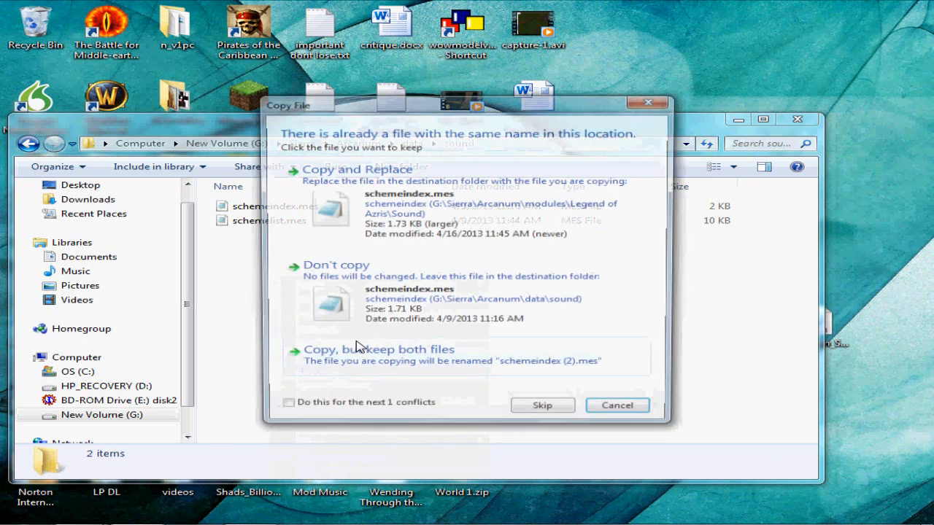
{"action": "left_click", "coordinate": [295, 412]}
{"action": "left_click", "coordinate": [446, 197]}
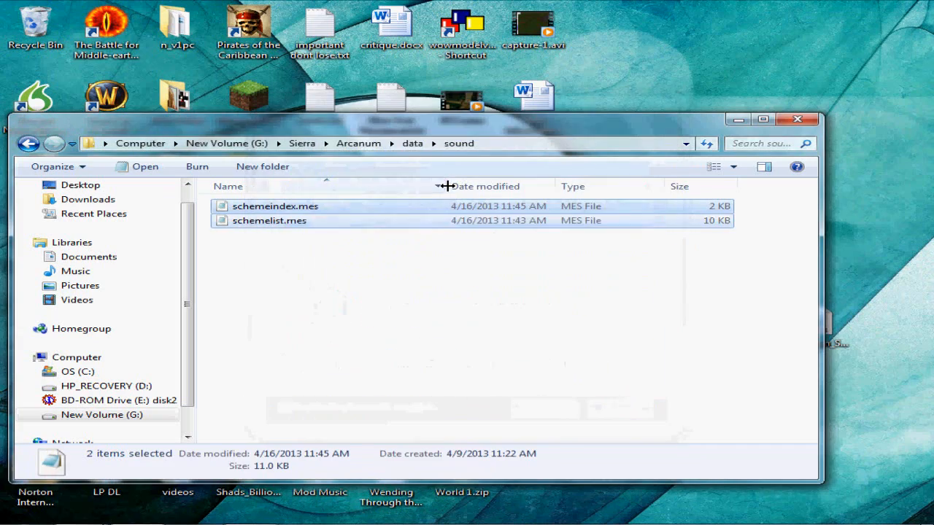
Step: Check the M.Plains entry in the data\sound copy of schemeindex.mes and close the file
{"action": "left_click", "coordinate": [318, 286]}
{"action": "double_click", "coordinate": [267, 207]}
{"action": "scroll", "coordinate": [295, 290], "scroll_direction": "down", "scroll_amount": 9}
{"action": "left_click_drag", "start_coordinate": [155, 445], "coordinate": [351, 452]}
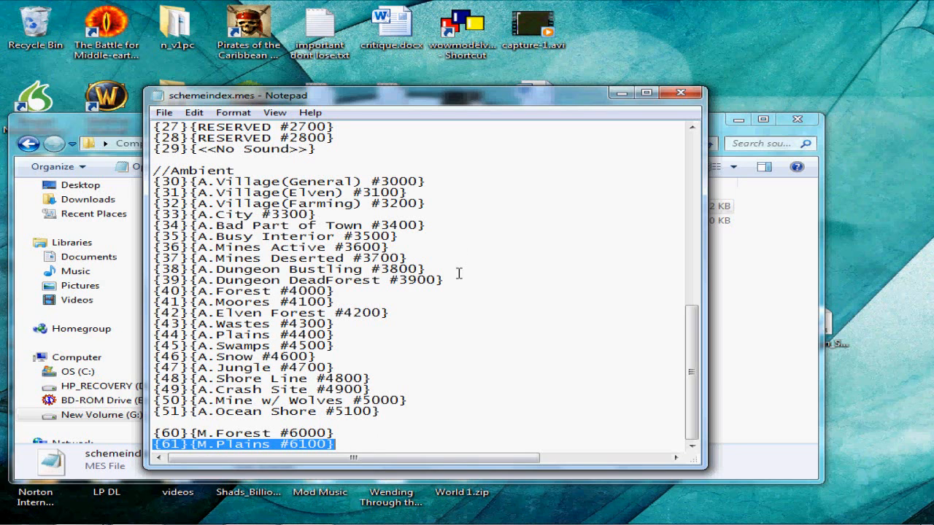
{"action": "left_click", "coordinate": [411, 431]}
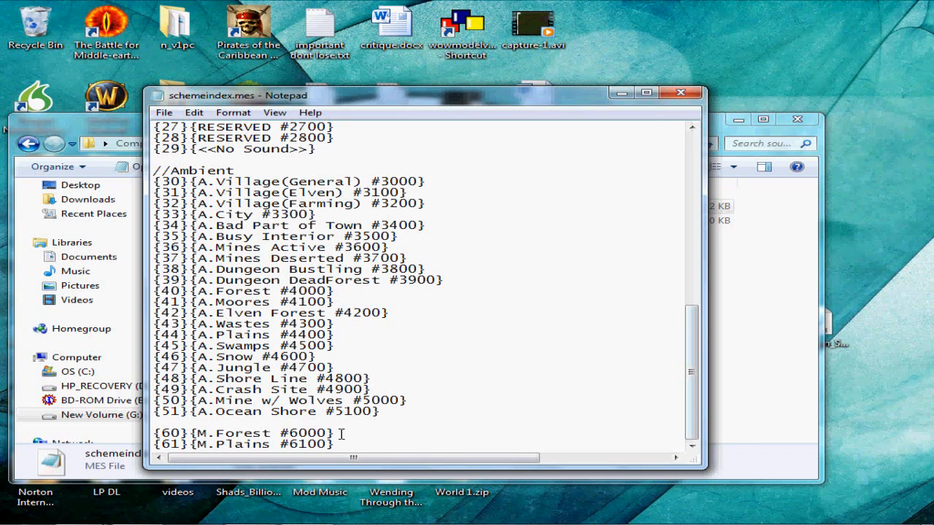
{"action": "left_click", "coordinate": [680, 92]}
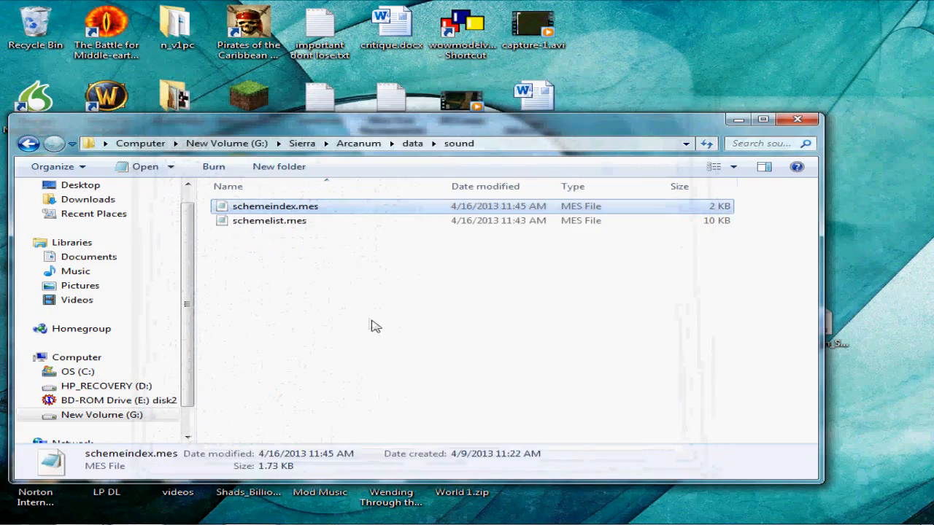
Step: Check the Freedom_Spirit.mp3 entry at the end of the data\sound copy of schemelist.mes, then close the file and folder
{"action": "double_click", "coordinate": [269, 222]}
{"action": "scroll", "coordinate": [672, 179], "scroll_direction": "down", "scroll_amount": 15}
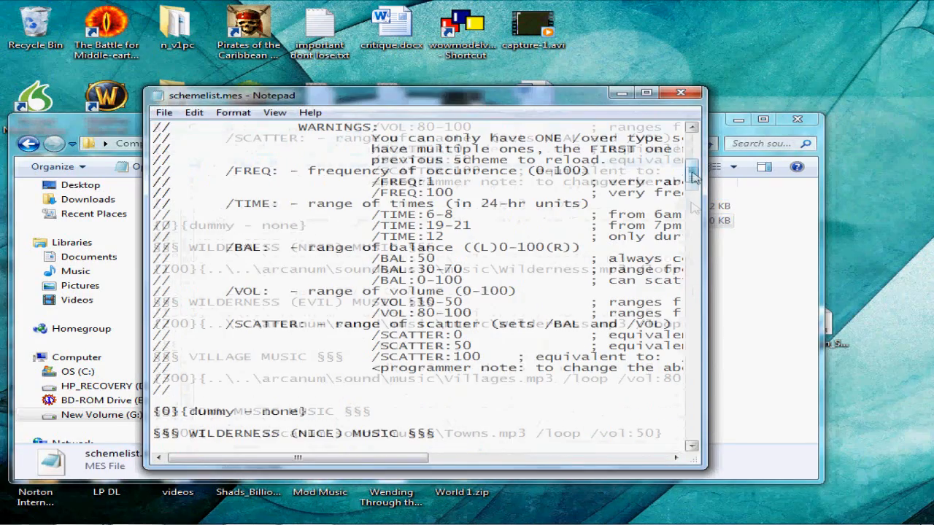
{"action": "left_click_drag", "start_coordinate": [693, 177], "coordinate": [692, 429]}
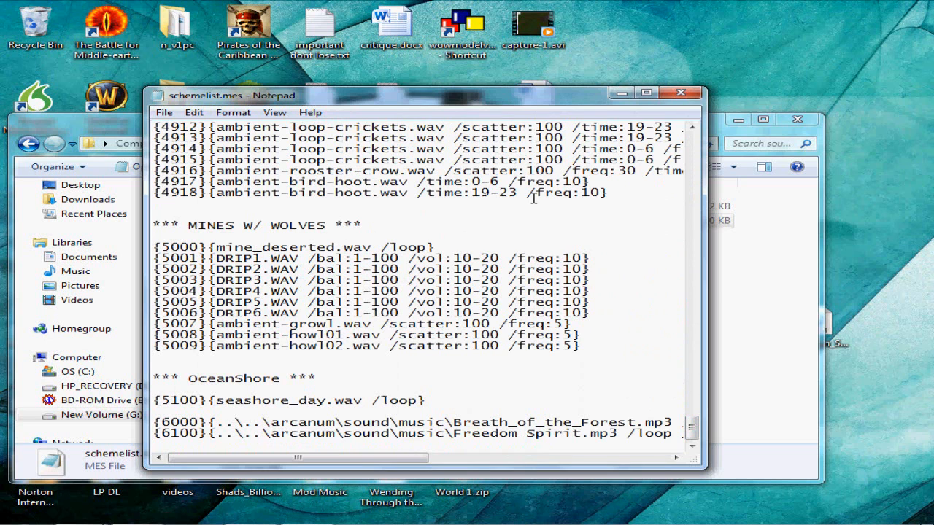
{"action": "left_click", "coordinate": [680, 93]}
{"action": "left_click", "coordinate": [203, 239]}
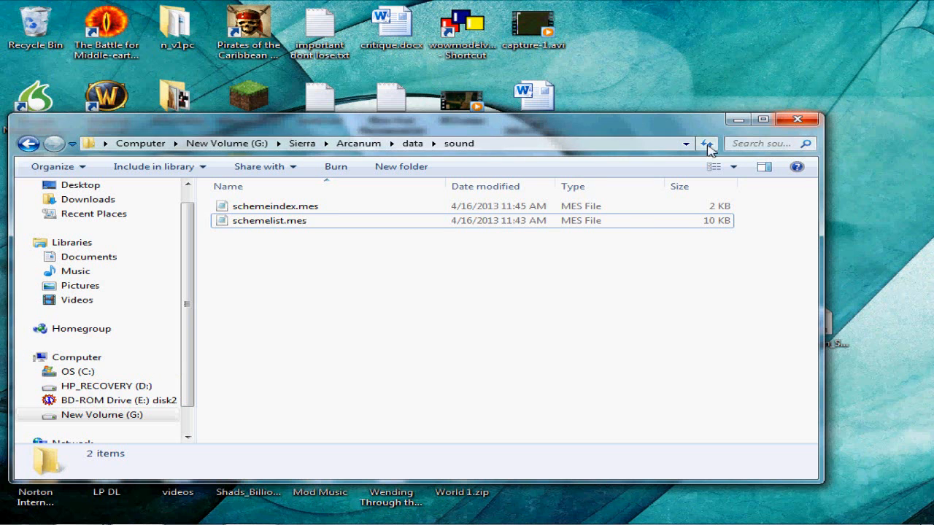
{"action": "left_click", "coordinate": [794, 119]}
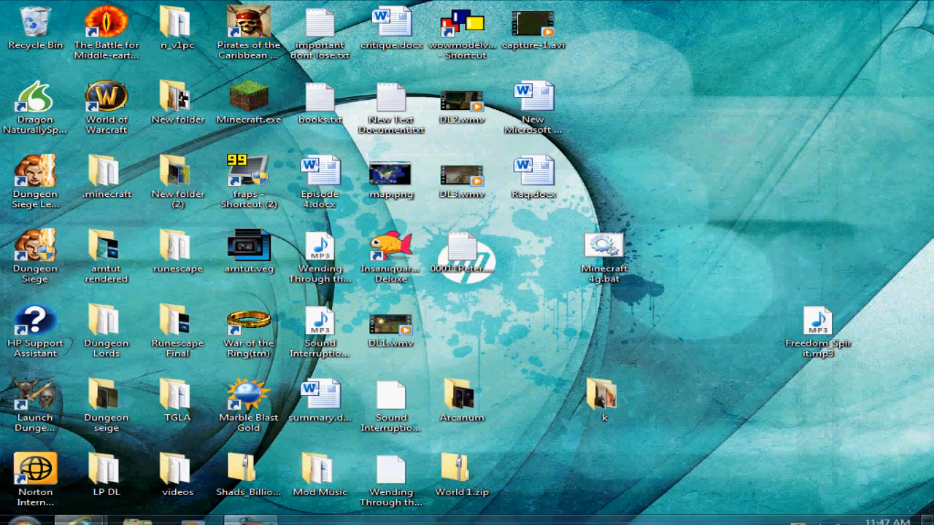
Step: Launch WorldEd from the Mod Music folder on the desktop and open the Legend of Azris module
{"action": "mouse_move", "coordinate": [276, 517]}
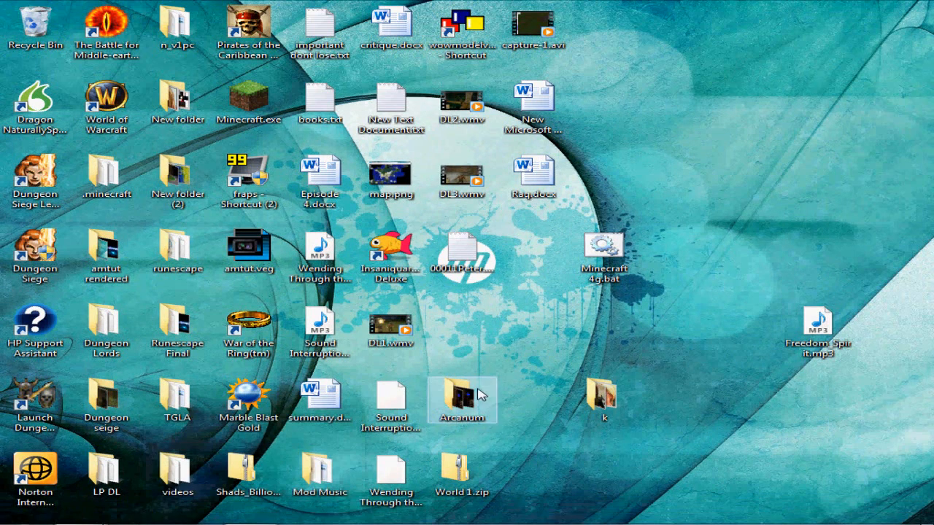
{"action": "double_click", "coordinate": [319, 470]}
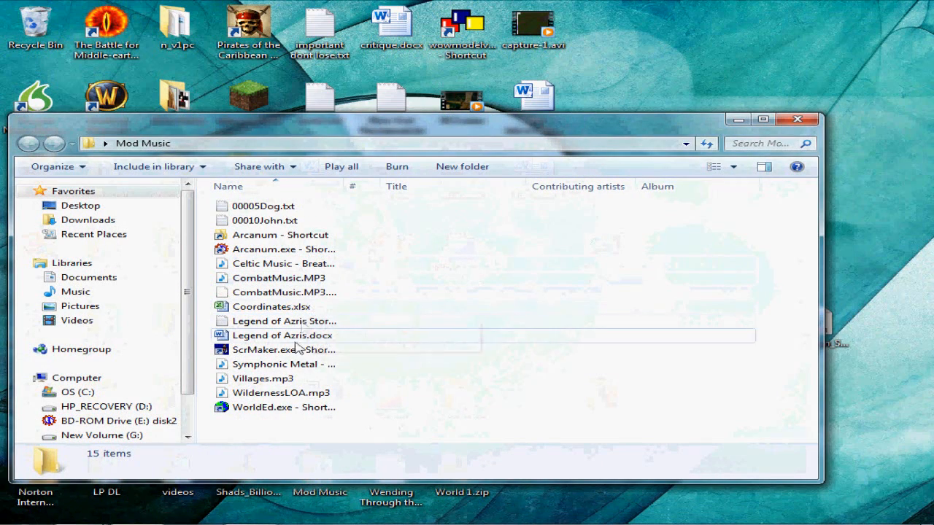
{"action": "double_click", "coordinate": [310, 407]}
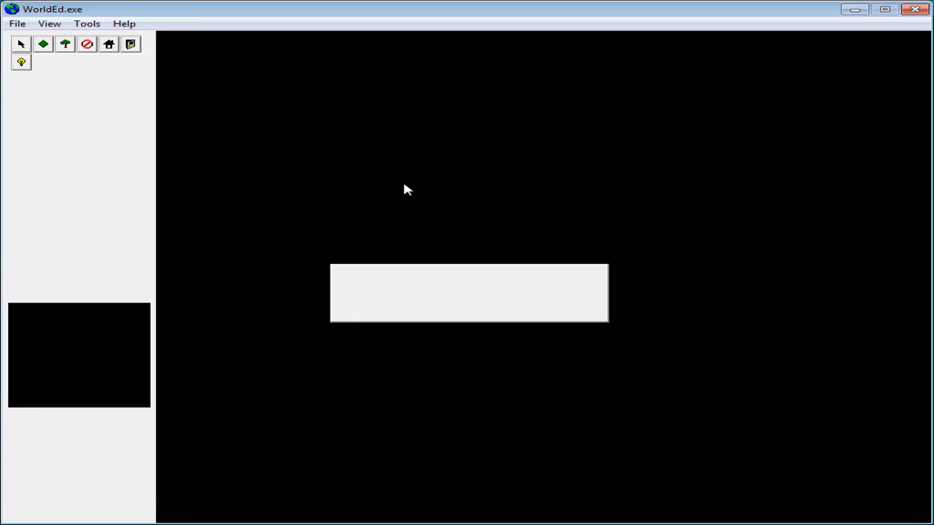
{"action": "left_click", "coordinate": [387, 225]}
{"action": "left_click", "coordinate": [561, 365]}
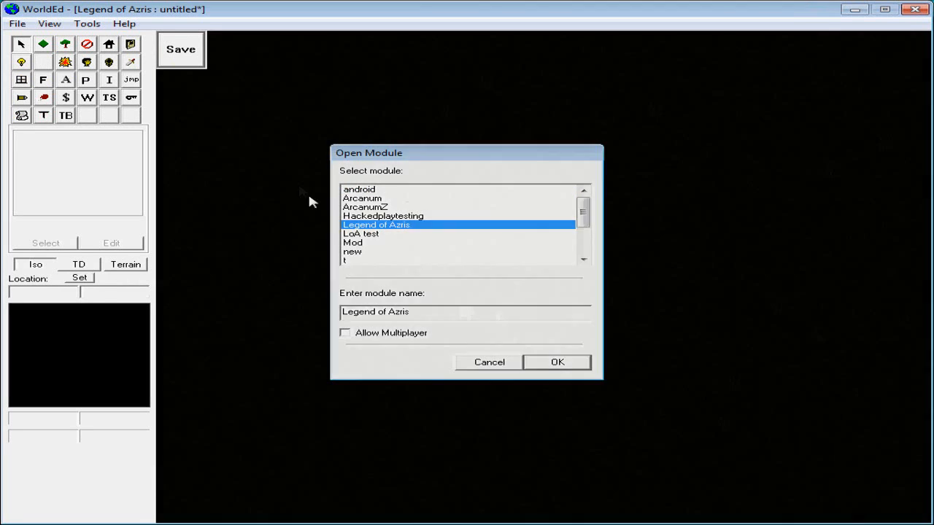
{"action": "left_click", "coordinate": [17, 23]}
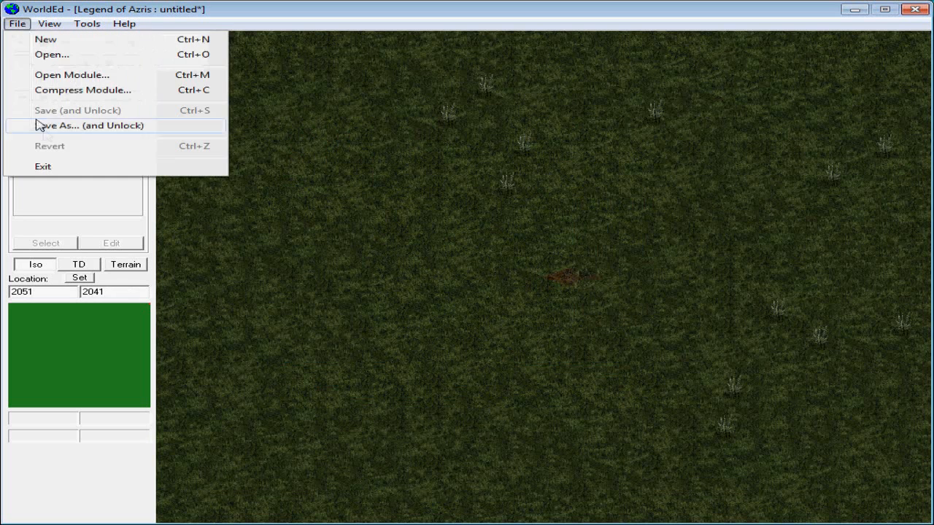
{"action": "left_click", "coordinate": [71, 75]}
{"action": "left_click", "coordinate": [489, 363]}
Step: Open the Start map of the Legend of Azris module
{"action": "left_click", "coordinate": [16, 24]}
{"action": "left_click", "coordinate": [33, 54]}
{"action": "left_click", "coordinate": [507, 321]}
{"action": "left_click", "coordinate": [394, 198]}
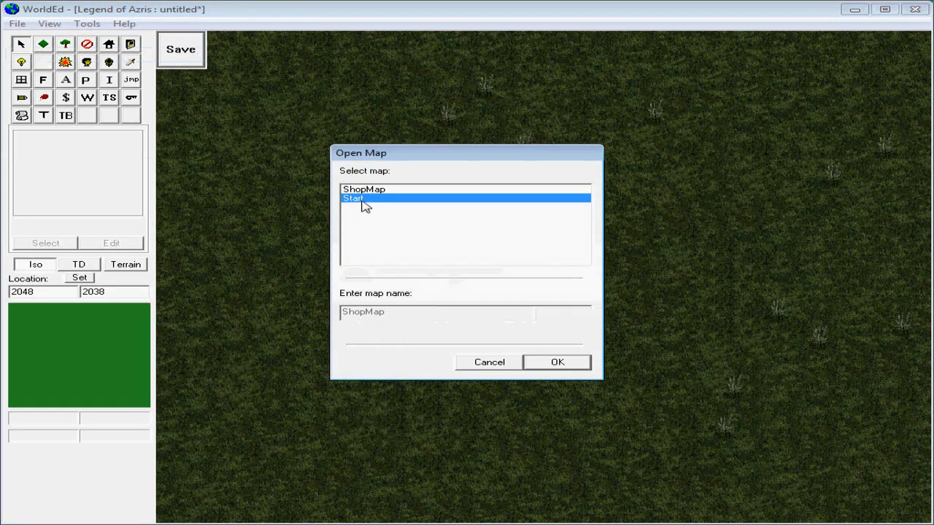
{"action": "left_click", "coordinate": [562, 362]}
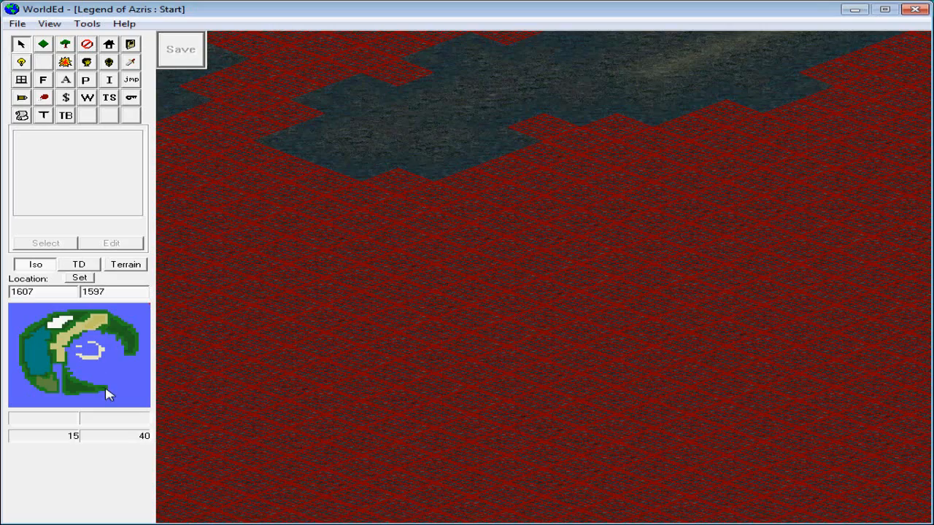
Step: Find the green zombie NPC near the village on the southern peninsula and turn off Inactive On-Screen in its generator settings
{"action": "left_click", "coordinate": [65, 365]}
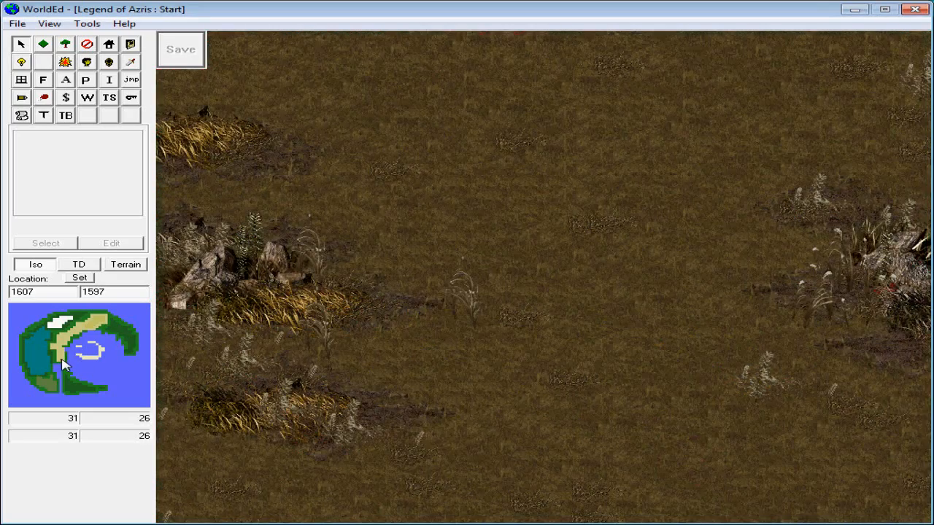
{"action": "left_click", "coordinate": [107, 395]}
{"action": "key", "text": "Up"}
{"action": "key", "text": "Up"}
{"action": "key", "text": "Up"}
{"action": "key", "text": "Up"}
{"action": "key", "text": "Left"}
{"action": "key", "text": "Left"}
{"action": "key", "text": "Left"}
{"action": "key", "text": "Down"}
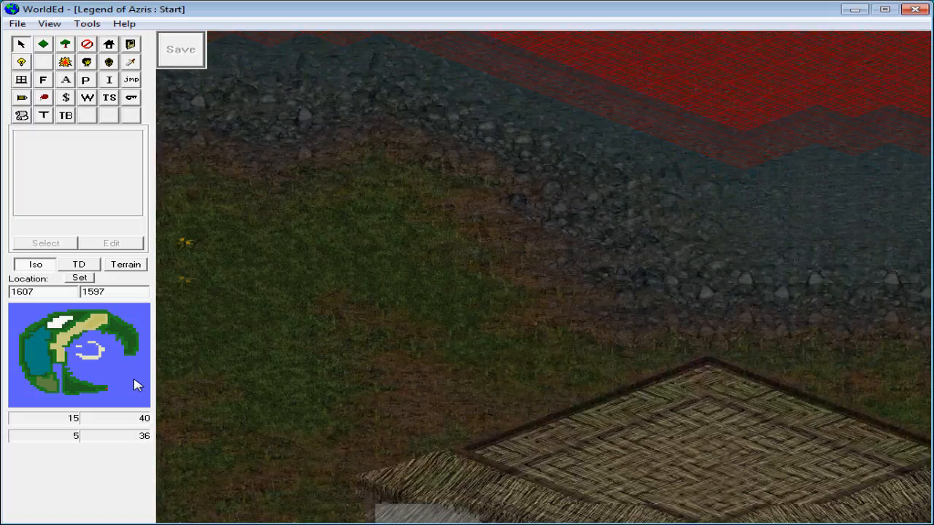
{"action": "key", "text": "Down"}
{"action": "key", "text": "Down"}
{"action": "key", "text": "Left"}
{"action": "key", "text": "Left"}
{"action": "key", "text": "Left"}
{"action": "key", "text": "Left"}
{"action": "key", "text": "Up"}
{"action": "key", "text": "Home"}
{"action": "key", "text": "Home"}
{"action": "key", "text": "Home"}
{"action": "key", "text": "Home"}
{"action": "key", "text": "Home"}
{"action": "key", "text": "Home"}
{"action": "key", "text": "Home"}
{"action": "key", "text": "Home"}
{"action": "key", "text": "Home"}
{"action": "key", "text": "Home"}
{"action": "key", "text": "Home"}
{"action": "right_click", "coordinate": [673, 187]}
{"action": "left_click", "coordinate": [682, 212]}
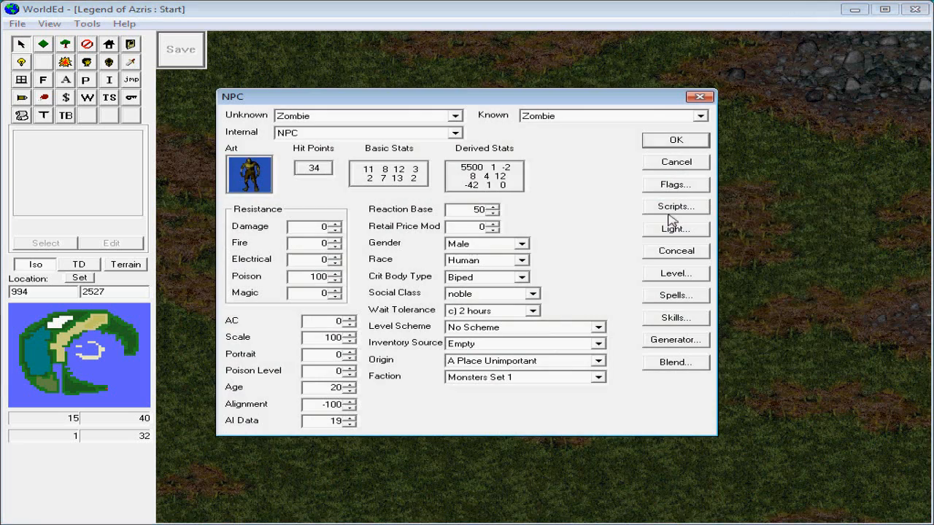
{"action": "left_click", "coordinate": [678, 342]}
{"action": "left_click", "coordinate": [470, 219]}
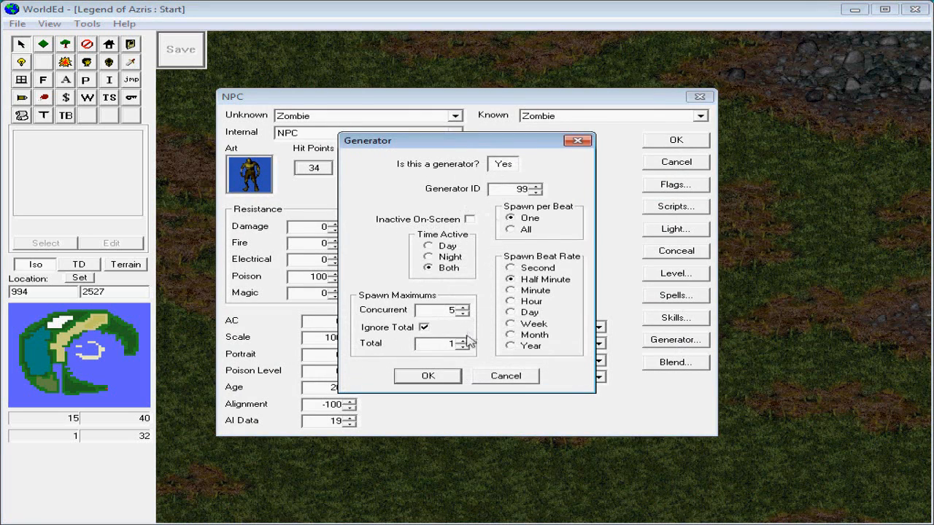
{"action": "left_click", "coordinate": [428, 376]}
{"action": "left_click", "coordinate": [688, 141]}
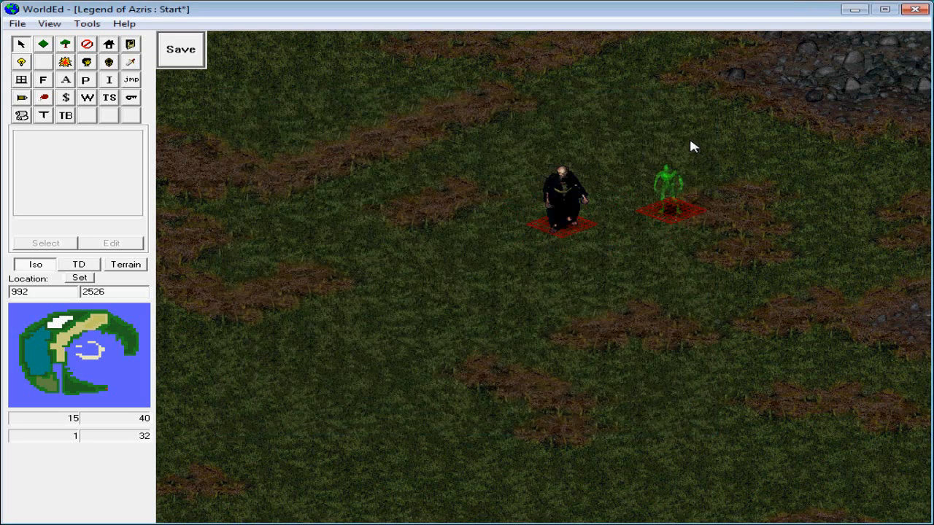
Step: Look over the village buildings, the well and the nearby shoreline in the isometric view
{"action": "key", "text": "Right"}
{"action": "key", "text": "Left"}
{"action": "key", "text": "Left"}
{"action": "key", "text": "Left"}
{"action": "key", "text": "Left"}
{"action": "key", "text": "Left"}
{"action": "key", "text": "Left"}
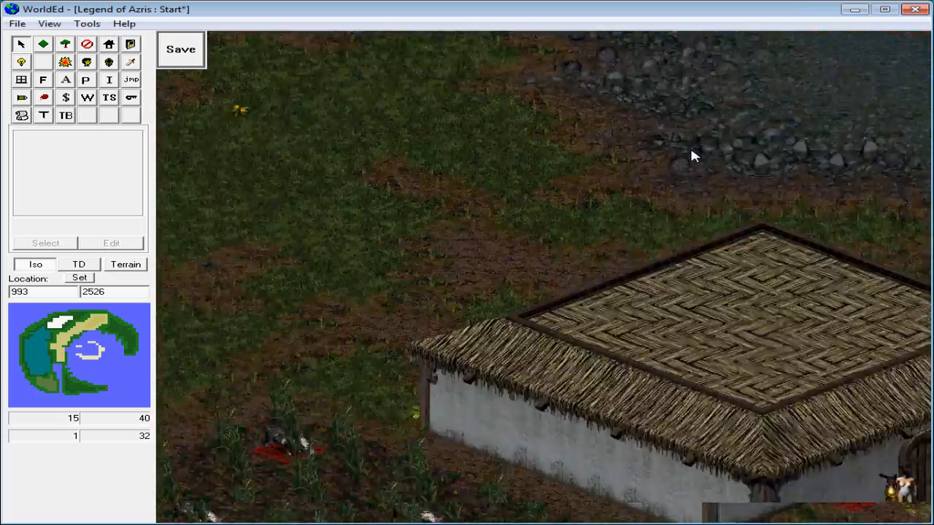
{"action": "key", "text": "Down"}
{"action": "key", "text": "Down"}
{"action": "key", "text": "Down"}
{"action": "key", "text": "Down"}
{"action": "key", "text": "Down"}
{"action": "key", "text": "Down"}
{"action": "key", "text": "Left"}
{"action": "key", "text": "Left"}
{"action": "key", "text": "Left"}
{"action": "key", "text": "Left"}
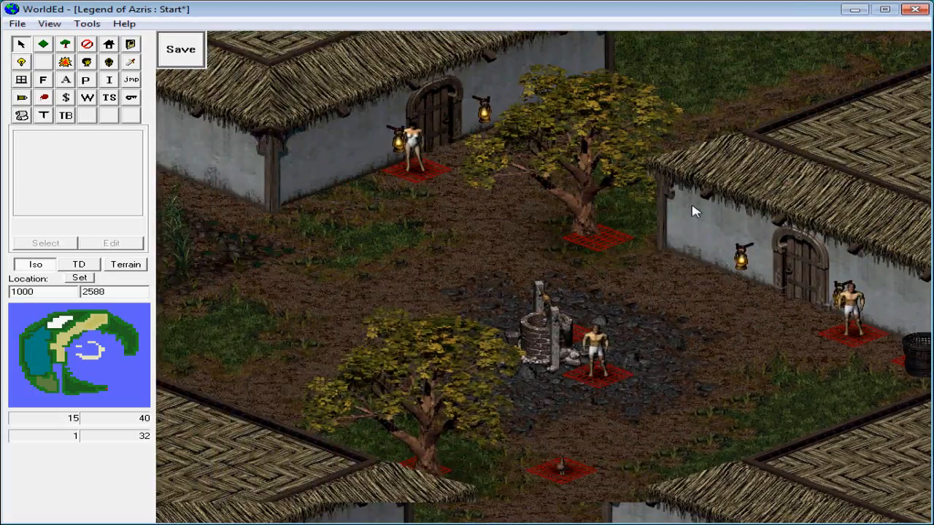
{"action": "key", "text": "Right"}
{"action": "key", "text": "Down"}
{"action": "key", "text": "Right"}
{"action": "key", "text": "Right"}
{"action": "key", "text": "Right"}
{"action": "key", "text": "Right"}
{"action": "key", "text": "Right"}
{"action": "key", "text": "Right"}
{"action": "key", "text": "Right"}
{"action": "key", "text": "Right"}
{"action": "key", "text": "Right"}
{"action": "key", "text": "Right"}
{"action": "key", "text": "Right"}
{"action": "key", "text": "Right"}
{"action": "key", "text": "Right"}
{"action": "key", "text": "Up"}
{"action": "key", "text": "Up"}
{"action": "key", "text": "Up"}
{"action": "key", "text": "Up"}
{"action": "key", "text": "Up"}
{"action": "key", "text": "Up"}
{"action": "key", "text": "Up"}
{"action": "key", "text": "Up"}
{"action": "key", "text": "Up"}
{"action": "key", "text": "Up"}
{"action": "key", "text": "Up"}
{"action": "key", "text": "Up"}
{"action": "key", "text": "Up"}
{"action": "key", "text": "Up"}
{"action": "key", "text": "Up"}
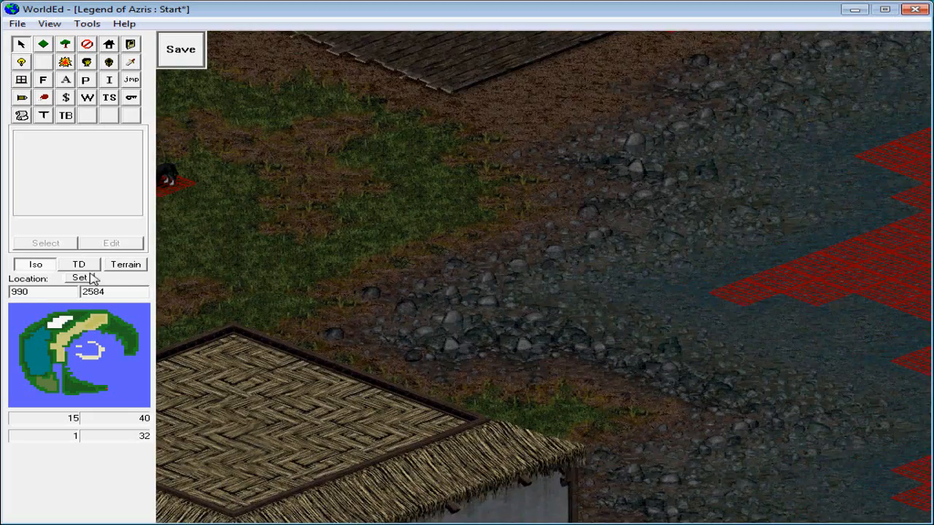
Step: Switch the map to the top-down view and bring the whole village sector with its yellow boundary lines into view
{"action": "left_click", "coordinate": [78, 265]}
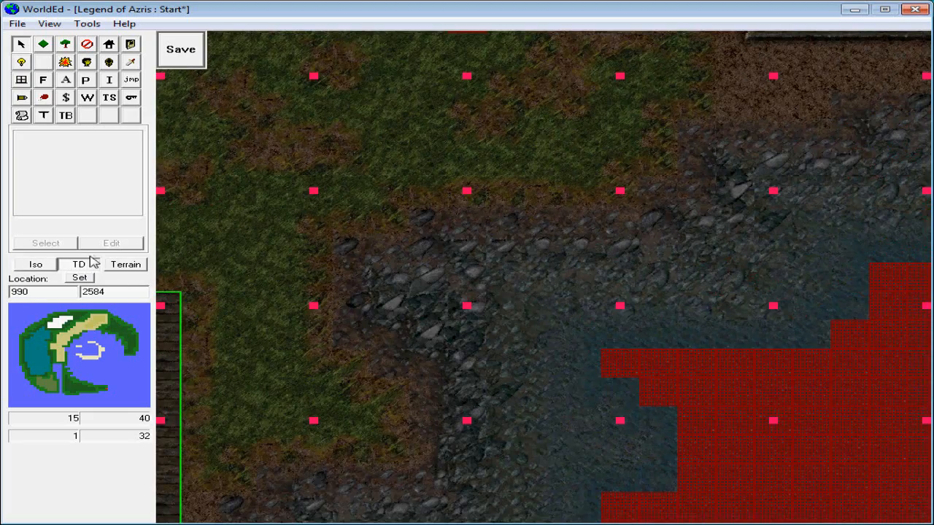
{"action": "key", "text": "minus"}
{"action": "key", "text": "minus"}
{"action": "key", "text": "minus"}
{"action": "key", "text": "minus"}
{"action": "key", "text": "minus"}
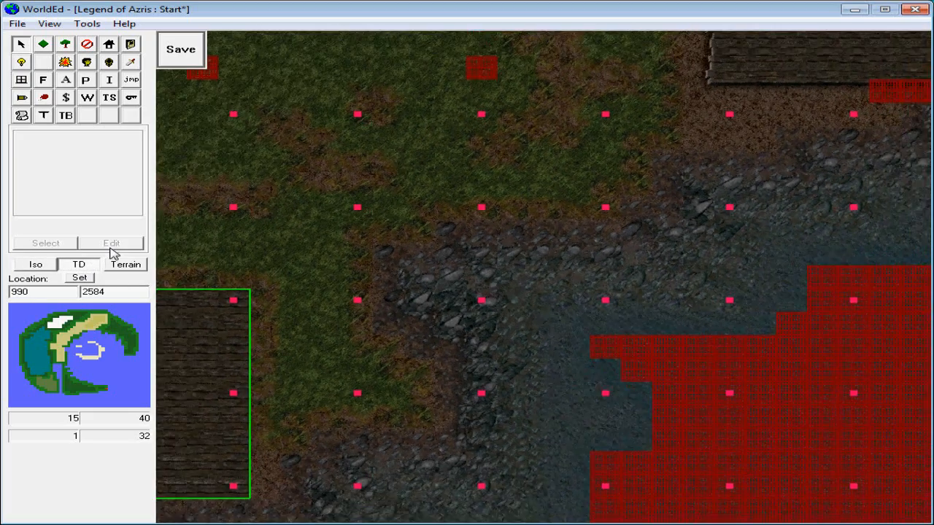
{"action": "key", "text": "minus"}
{"action": "key", "text": "minus"}
{"action": "key", "text": "minus"}
{"action": "key", "text": "minus"}
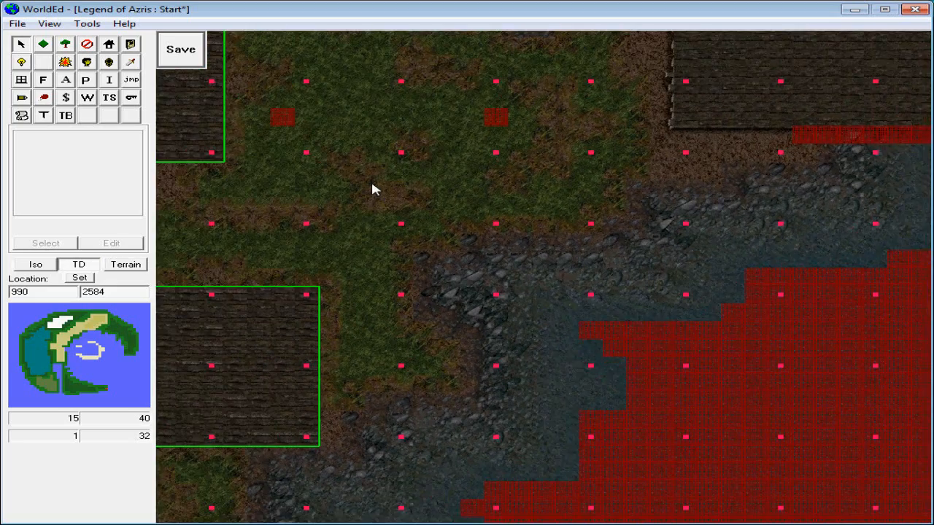
{"action": "key", "text": "minus"}
{"action": "key", "text": "minus"}
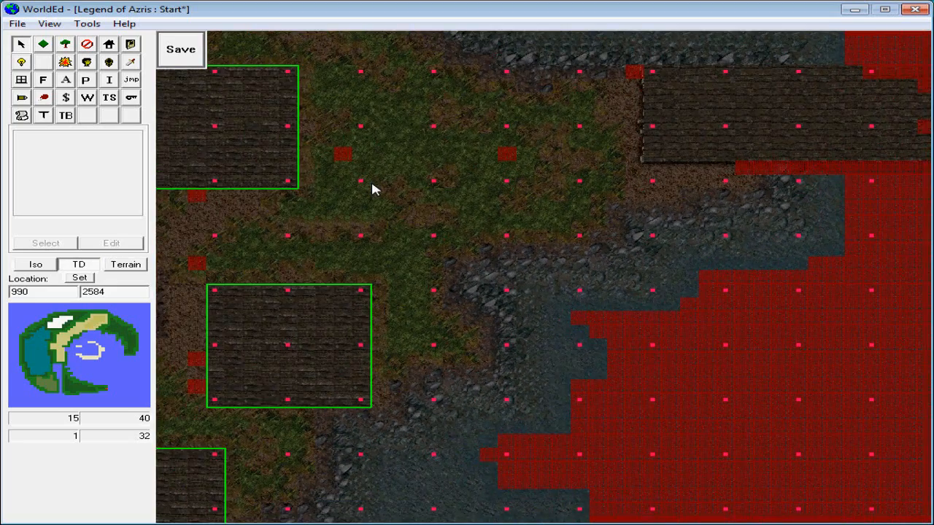
{"action": "key", "text": "minus"}
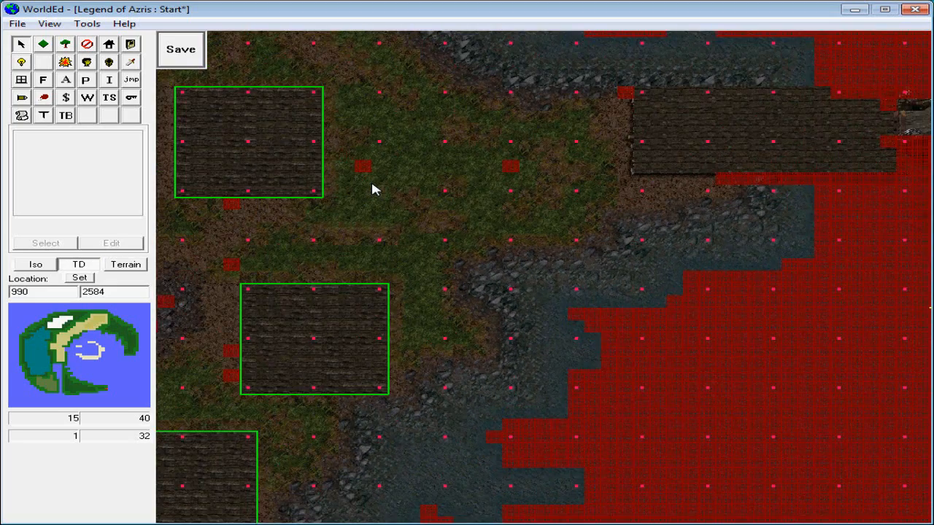
{"action": "key", "text": "minus"}
{"action": "key", "text": "minus"}
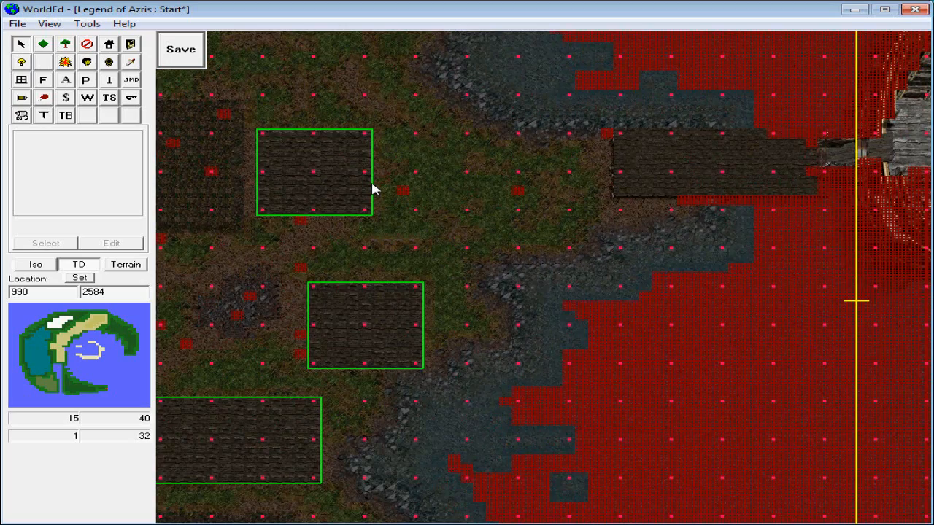
{"action": "key", "text": "minus"}
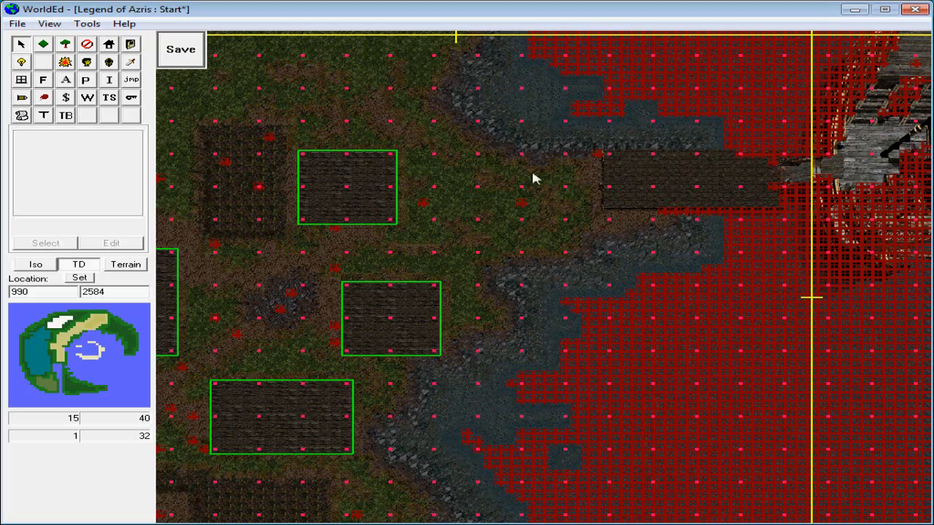
{"action": "key", "text": "Left"}
{"action": "key", "text": "Left"}
{"action": "key", "text": "Left"}
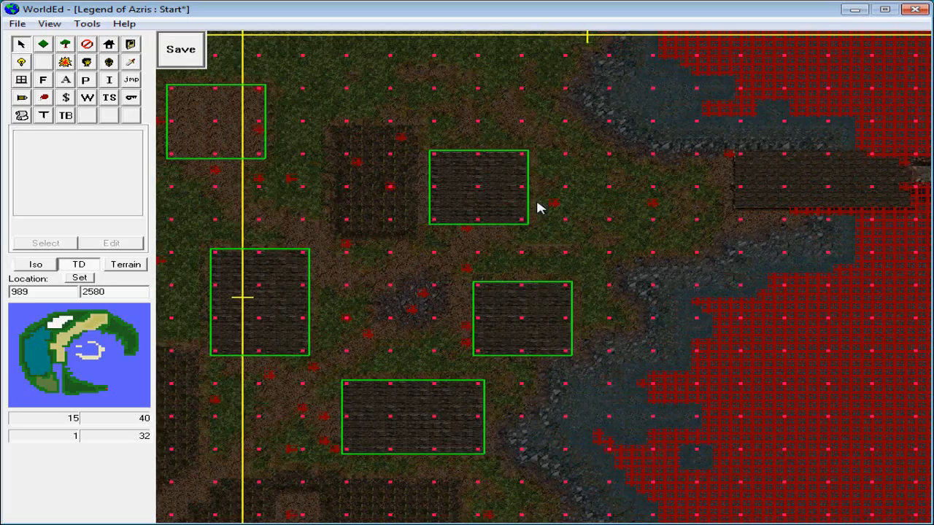
Step: Set the village sector's music sound scheme to M.Plains #6100
{"action": "right_click", "coordinate": [552, 127]}
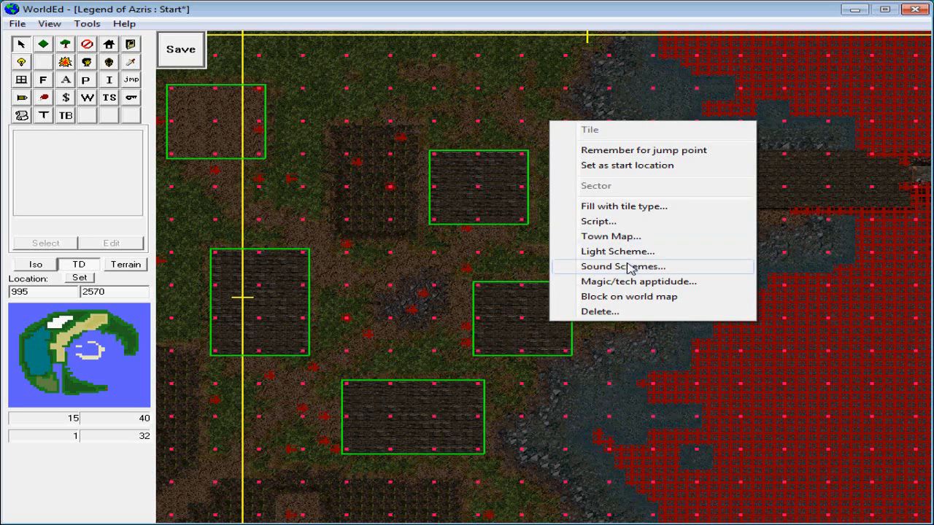
{"action": "right_click", "coordinate": [491, 108]}
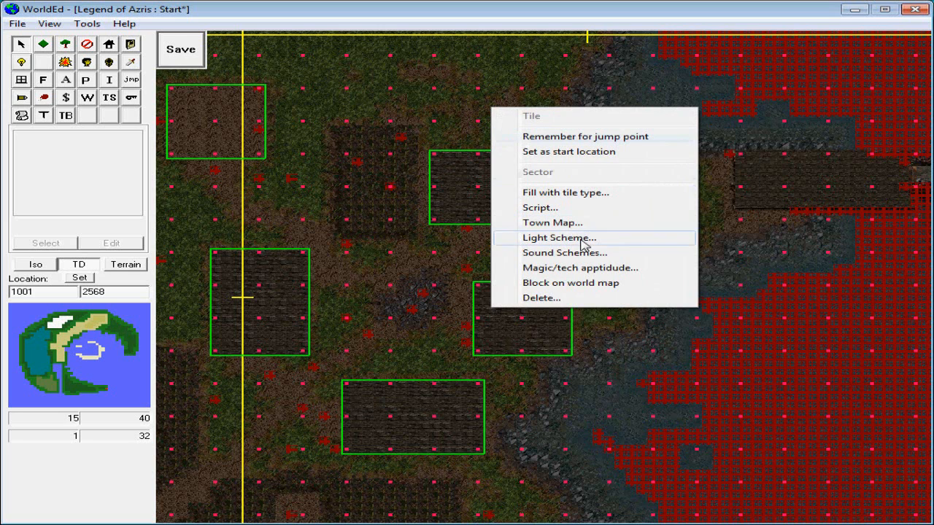
{"action": "left_click", "coordinate": [632, 257]}
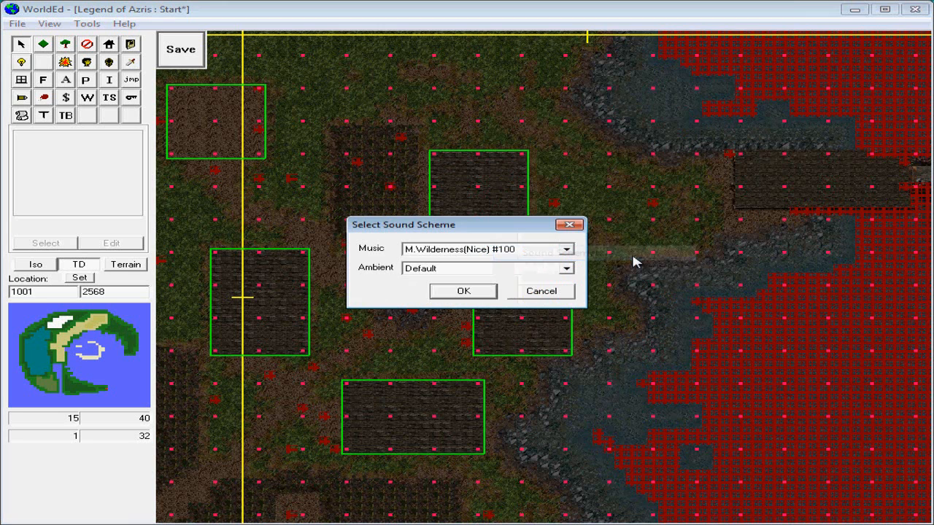
{"action": "left_click", "coordinate": [565, 250]}
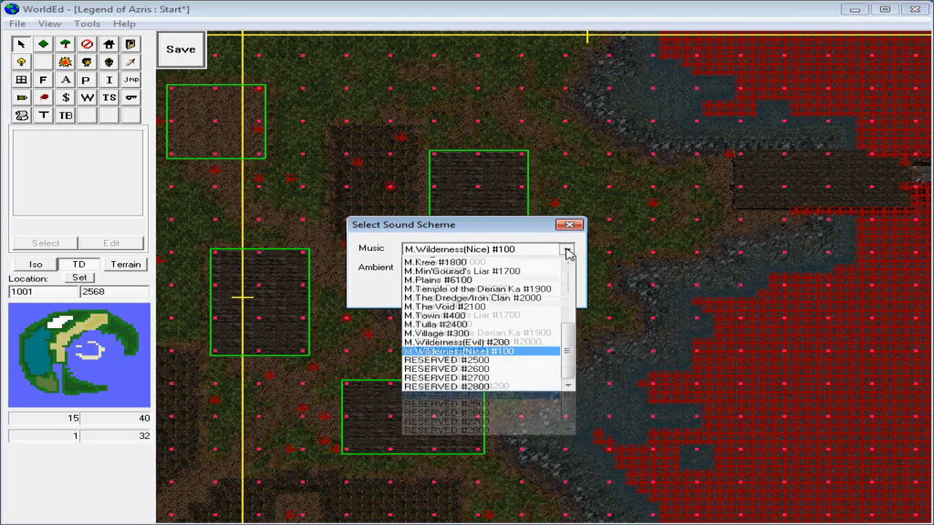
{"action": "mouse_move", "coordinate": [573, 392]}
{"action": "left_mouse_down"}
{"action": "mouse_move", "coordinate": [580, 283]}
{"action": "mouse_move", "coordinate": [569, 389]}
{"action": "left_mouse_up"}
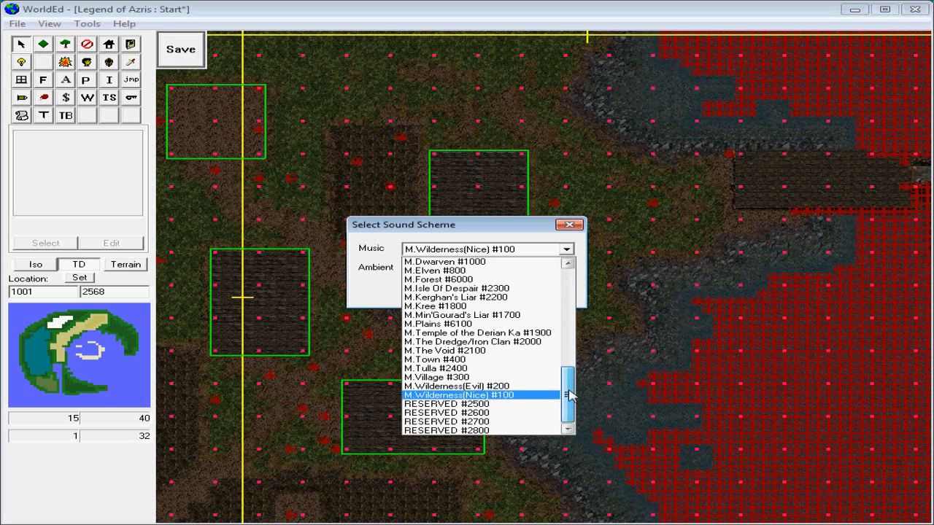
{"action": "left_click_drag", "start_coordinate": [569, 389], "coordinate": [570, 359]}
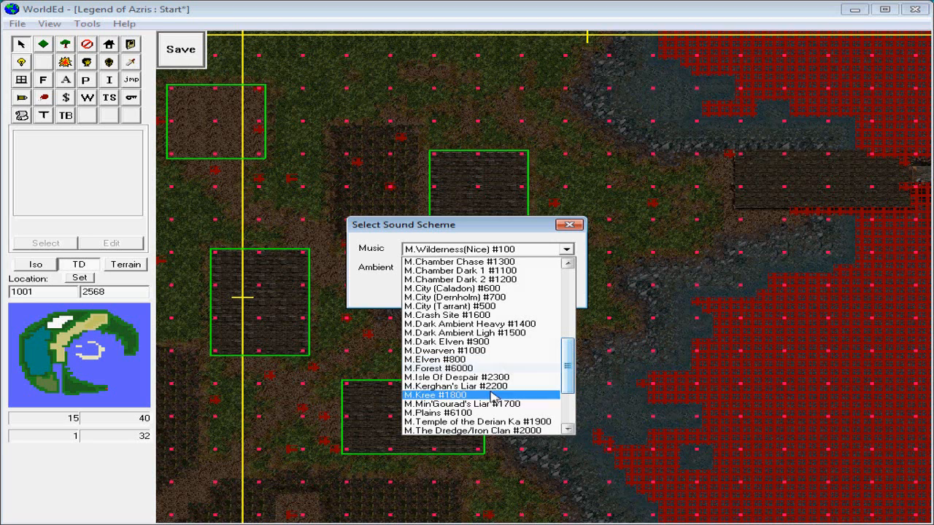
{"action": "left_click", "coordinate": [459, 413]}
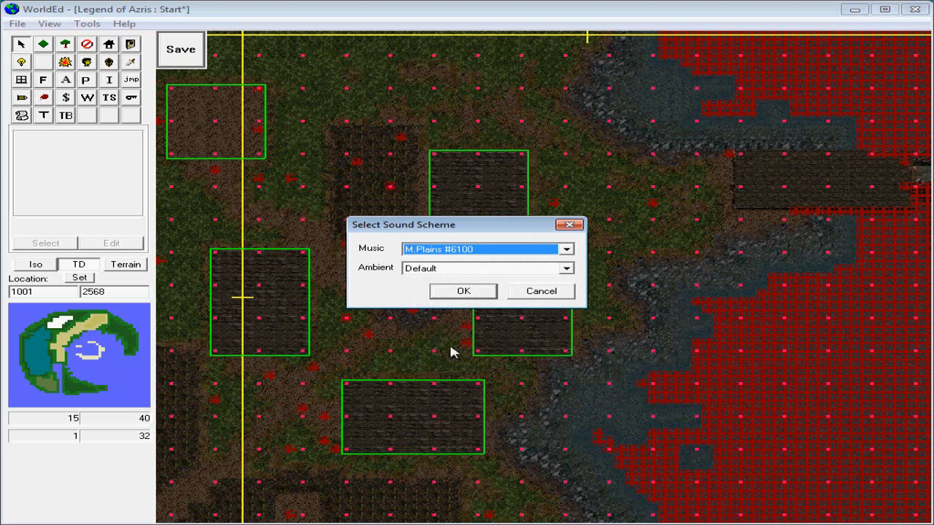
{"action": "left_click", "coordinate": [464, 292]}
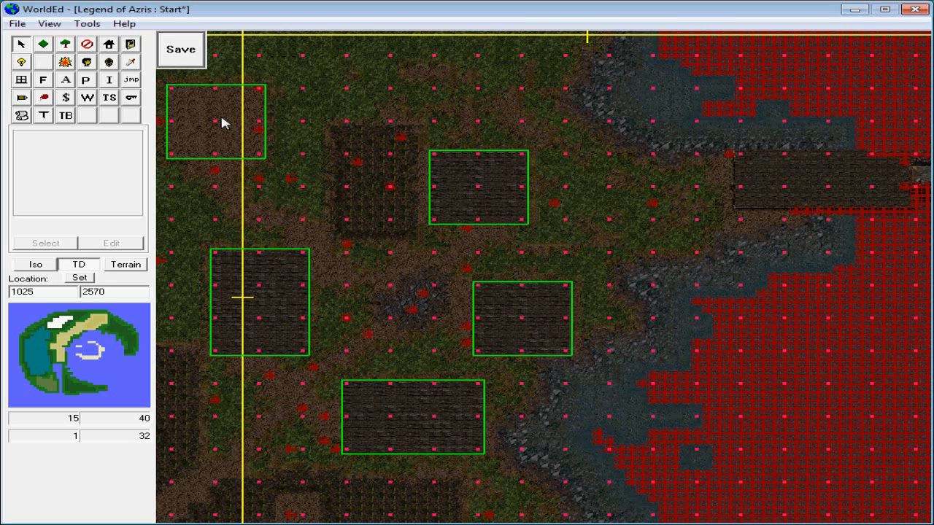
Step: Save the Start map and compress the module, overwriting its existing compressed database
{"action": "left_click", "coordinate": [191, 64]}
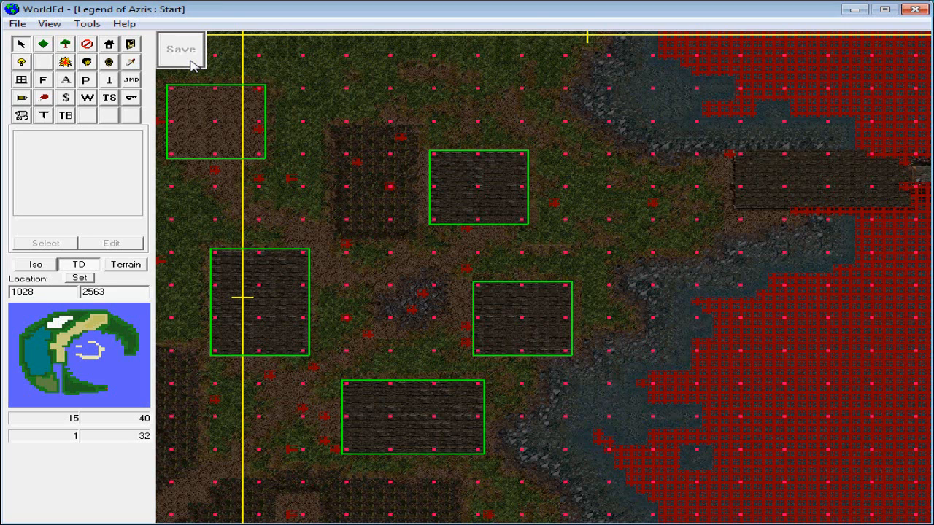
{"action": "left_click", "coordinate": [17, 24]}
{"action": "left_click", "coordinate": [73, 91]}
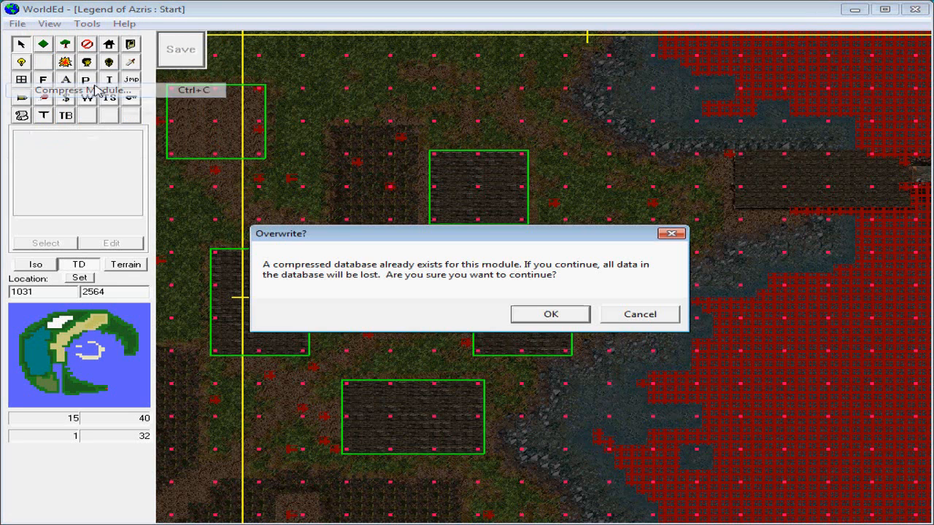
{"action": "left_click", "coordinate": [548, 315]}
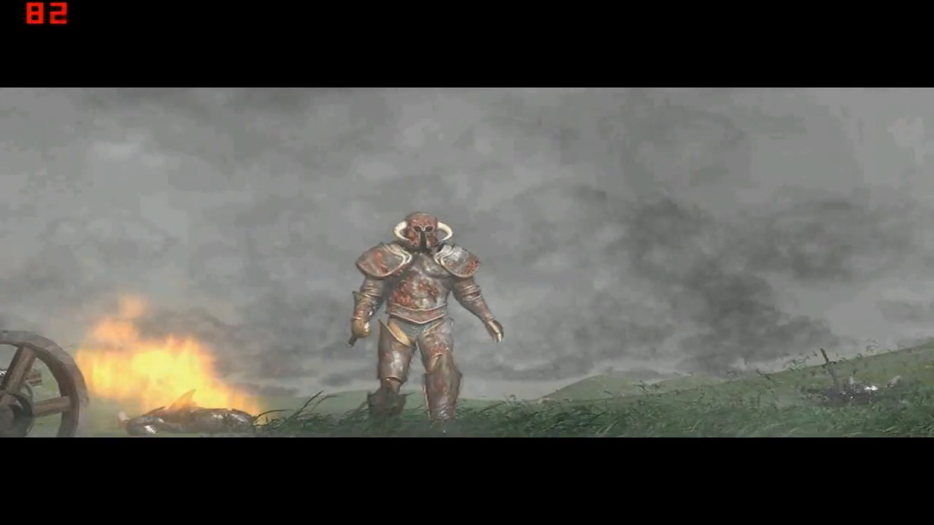
Step: In the Arcanum game, skip the intro, create a multiplayer game with the Legend of Azris module and start the server
{"action": "key", "text": "Escape"}
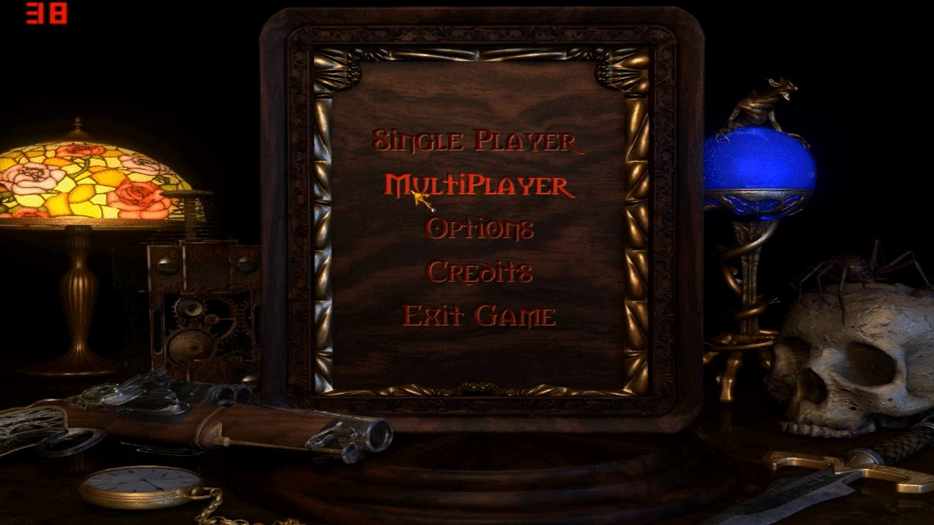
{"action": "left_click", "coordinate": [390, 187]}
{"action": "left_click", "coordinate": [453, 131]}
{"action": "left_click", "coordinate": [156, 131]}
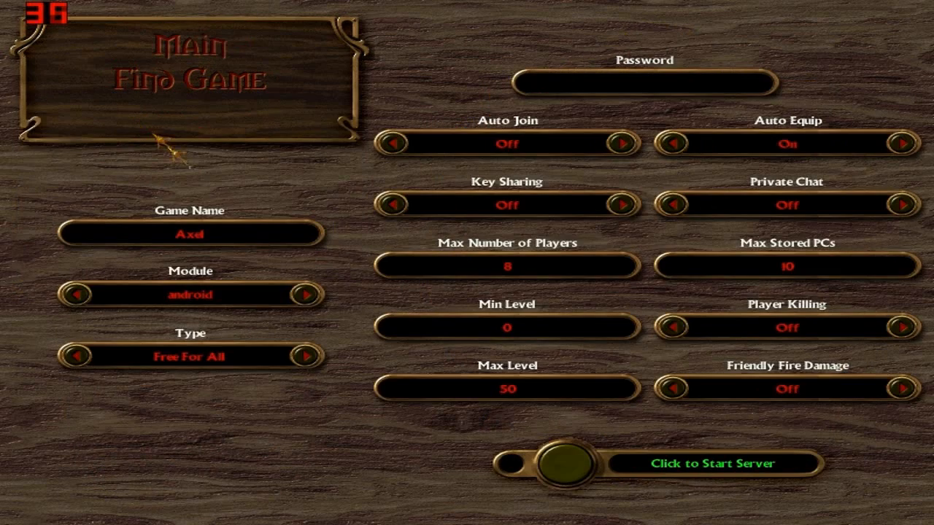
{"action": "left_click", "coordinate": [317, 300]}
{"action": "left_click", "coordinate": [319, 302]}
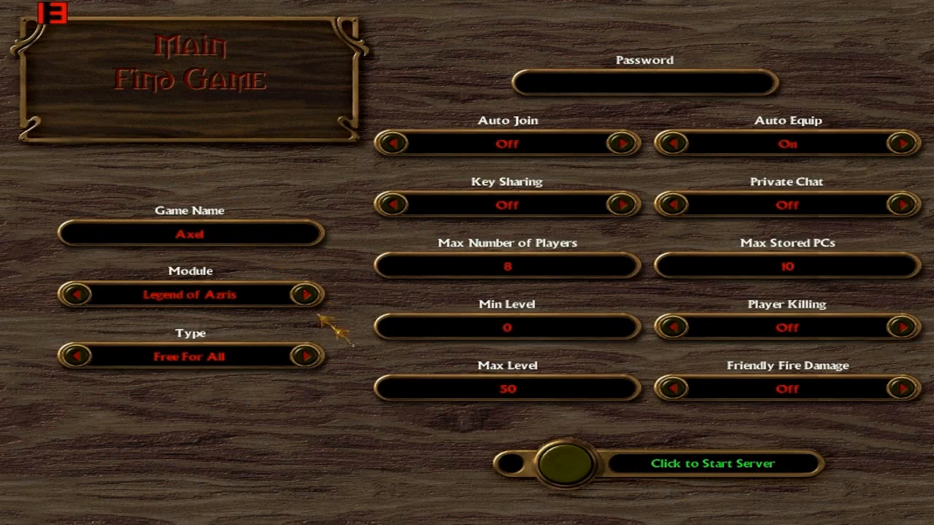
{"action": "left_click", "coordinate": [553, 464]}
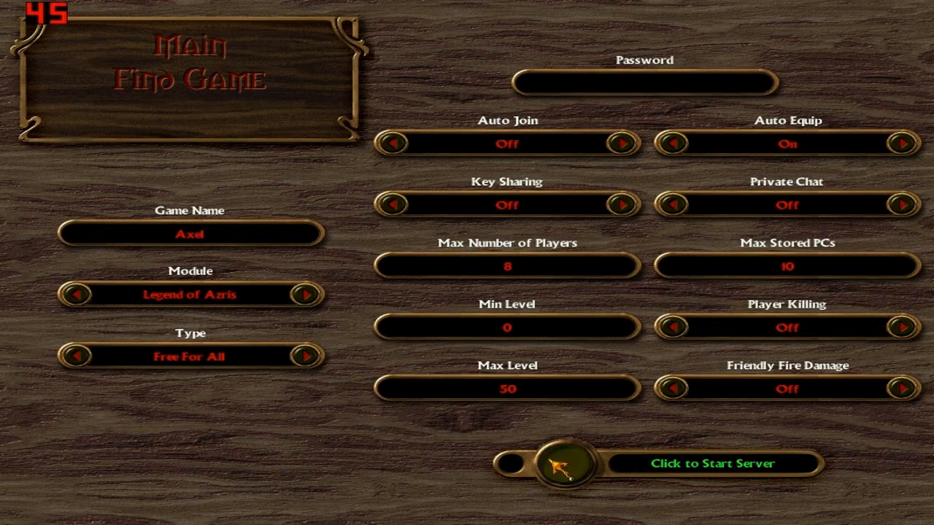